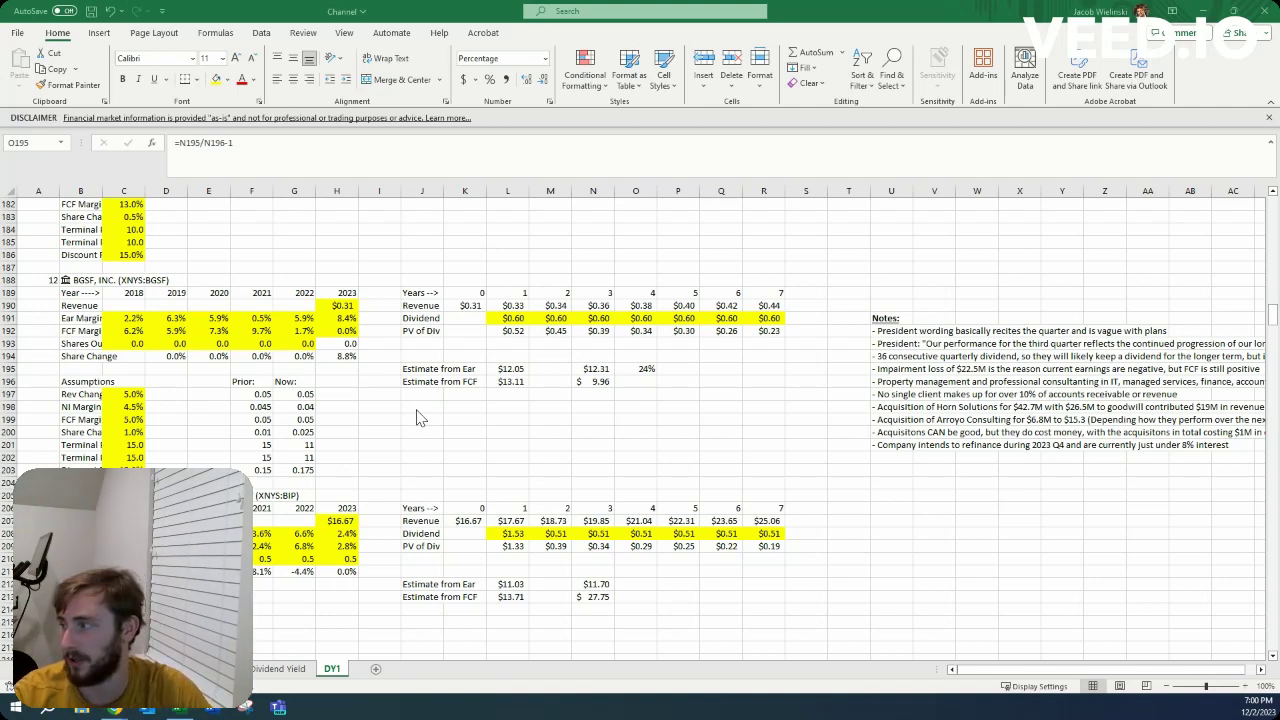
key("alt+Tab")
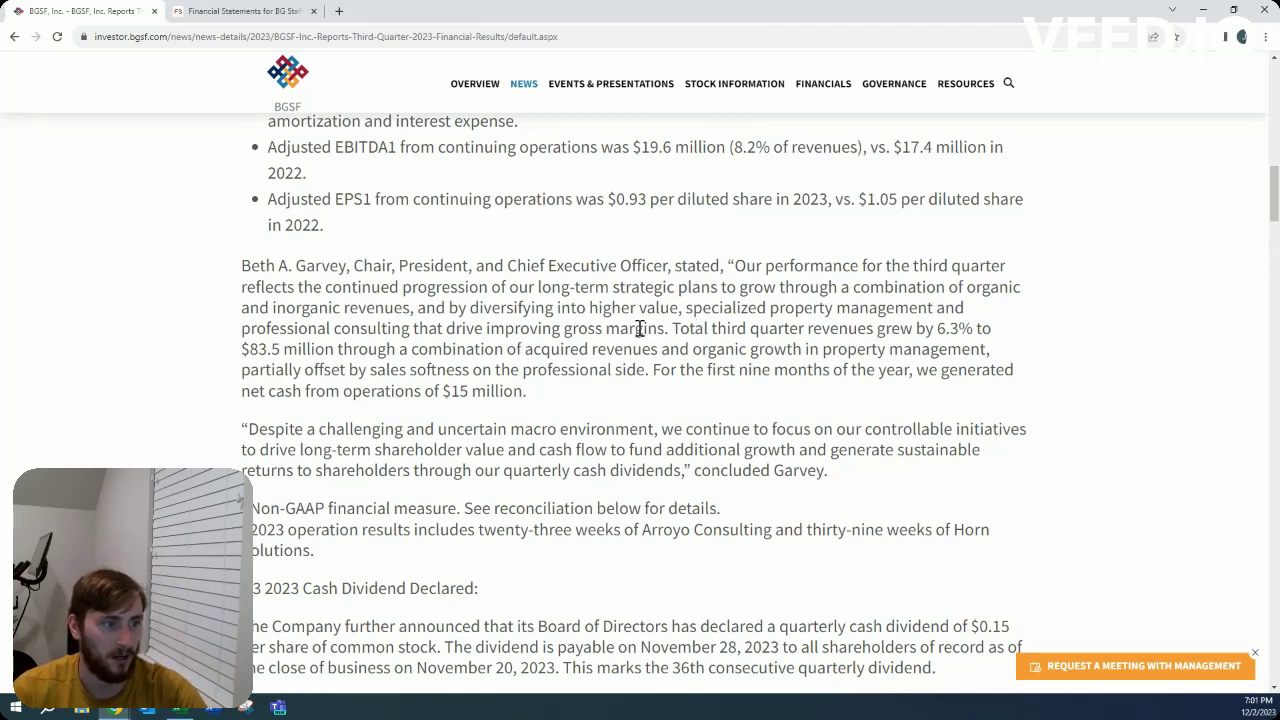
left_click_drag(664, 328, 502, 331)
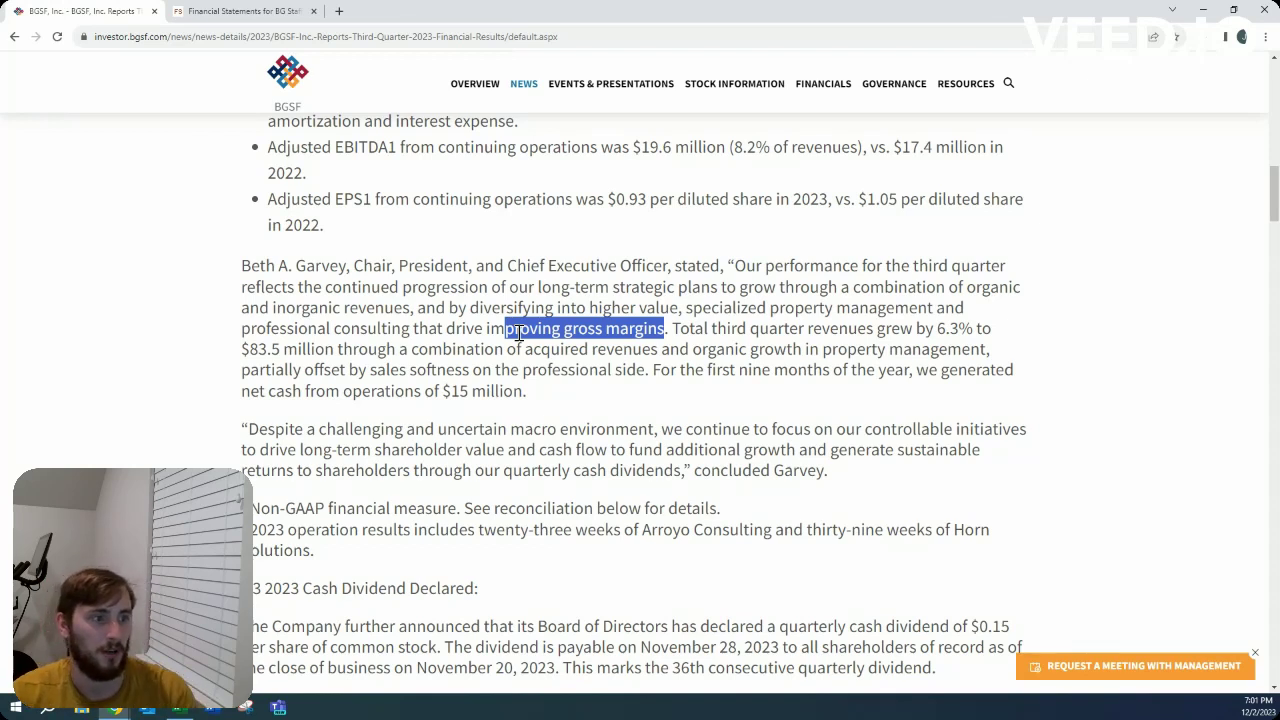
left_click(632, 346)
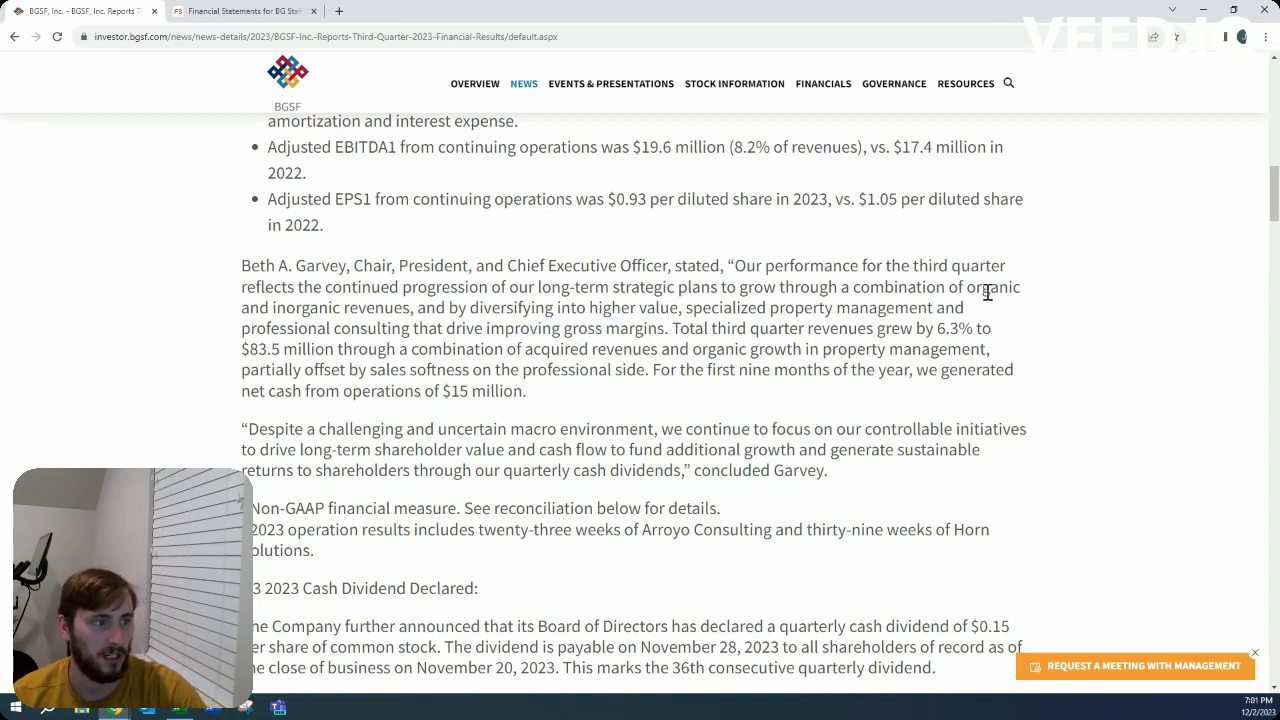
left_click_drag(967, 287, 411, 309)
left_click(500, 323)
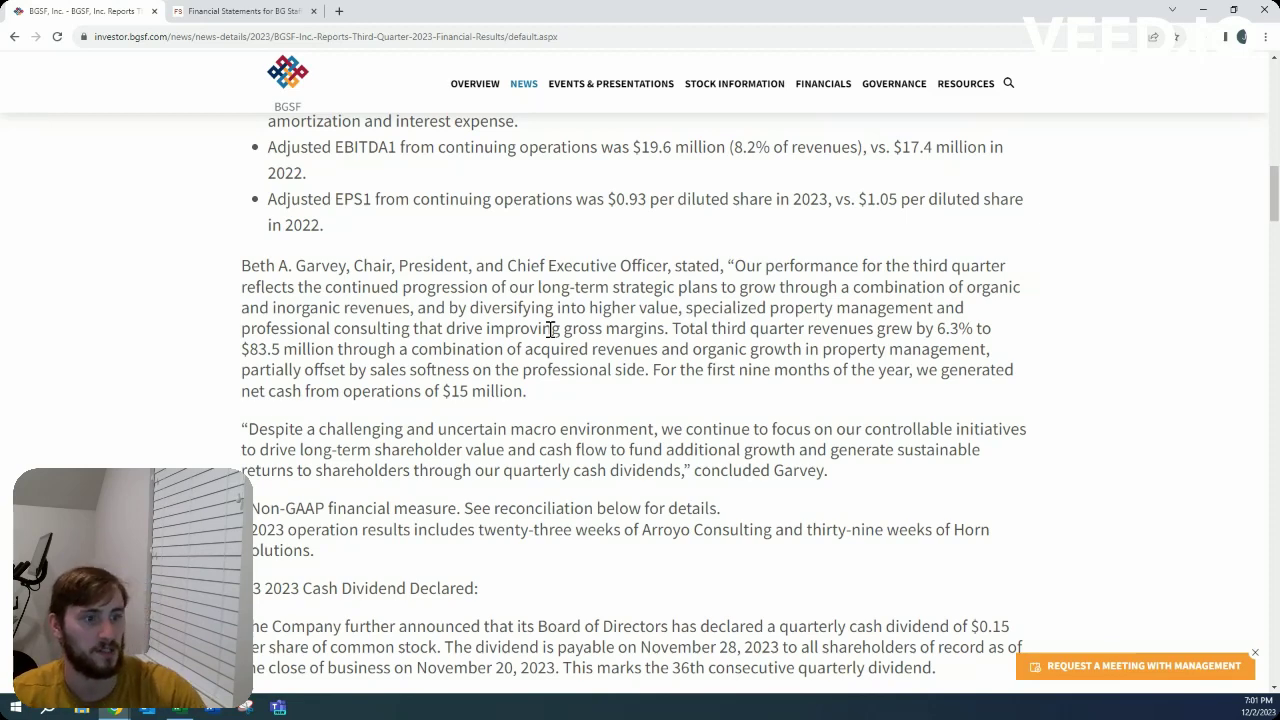
scroll(620, 415, "down", 3)
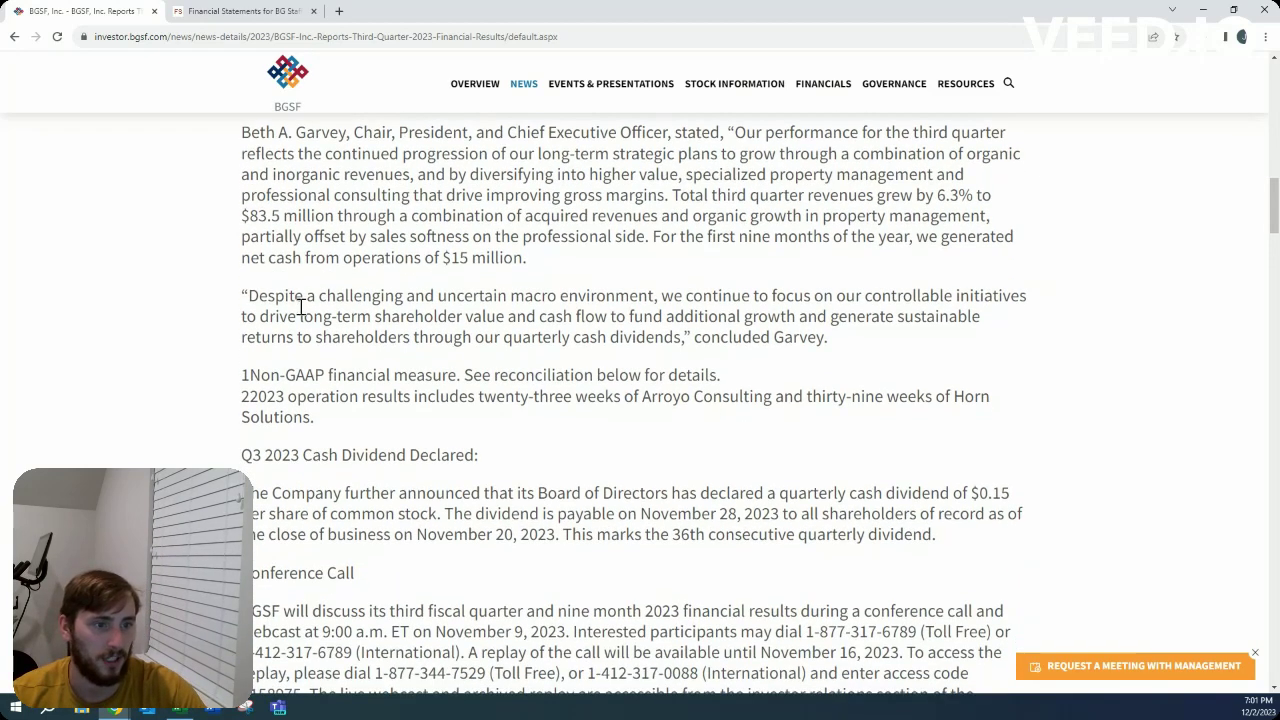
- Highlight the CEO's dividend quote and the '36th consecutive' dividend mention, then minimize Chrome
left_click_drag(248, 296, 718, 337)
left_click(745, 338)
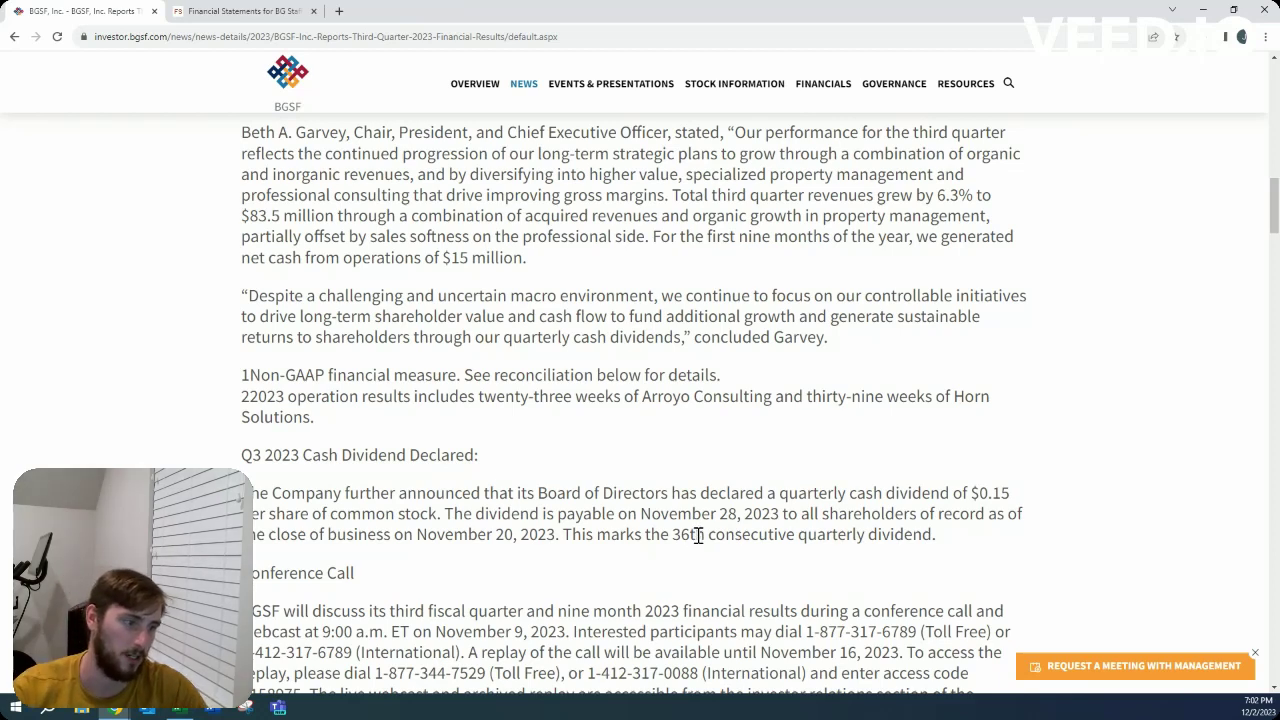
left_click_drag(697, 535, 797, 534)
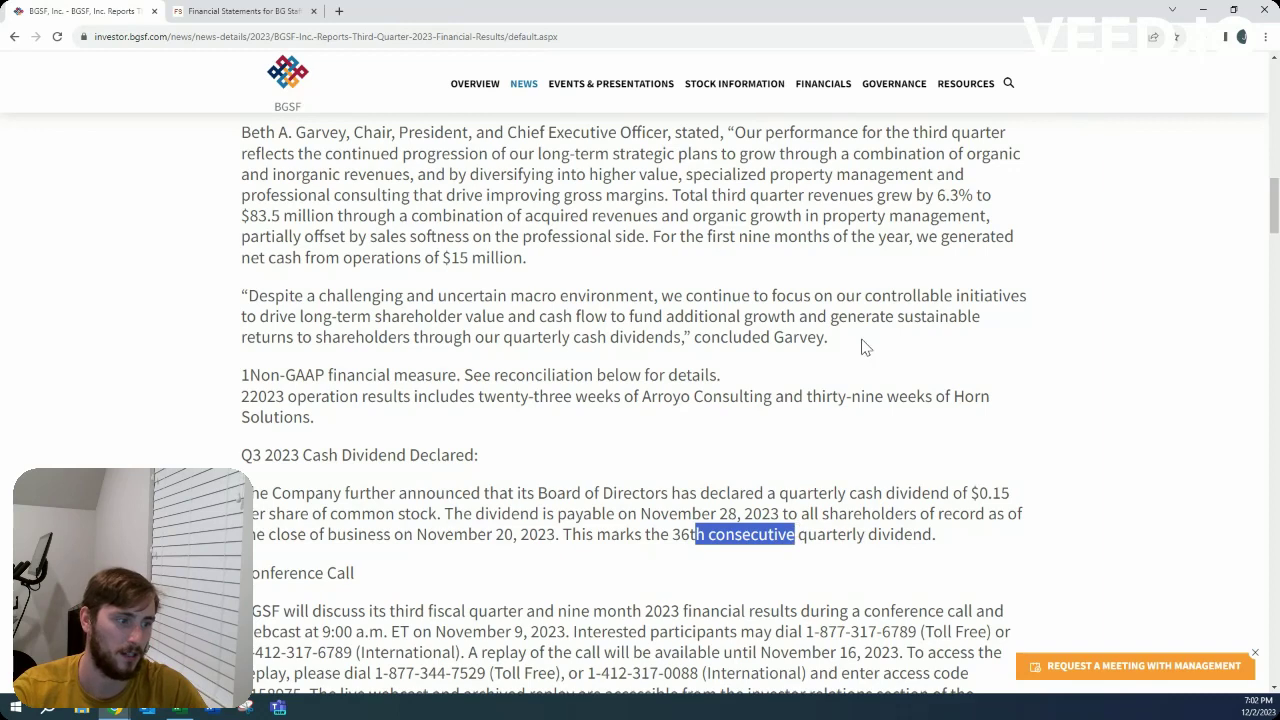
left_click(1203, 9)
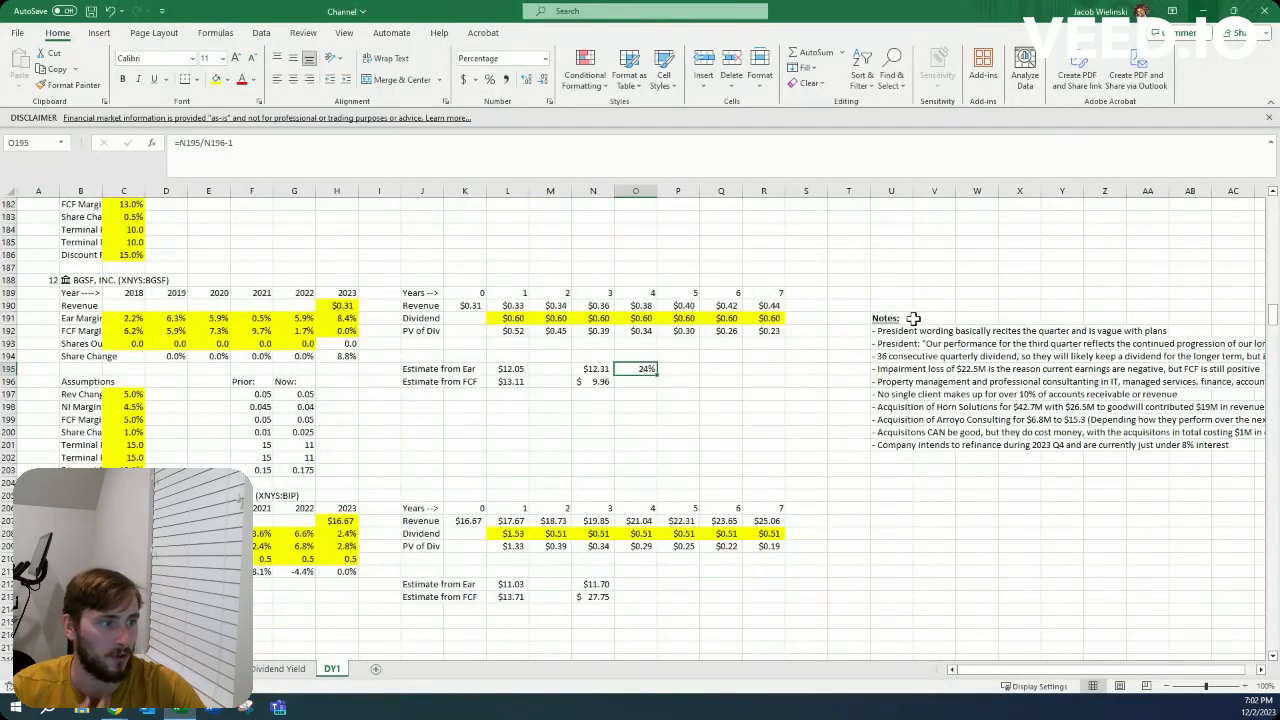
left_click(886, 333)
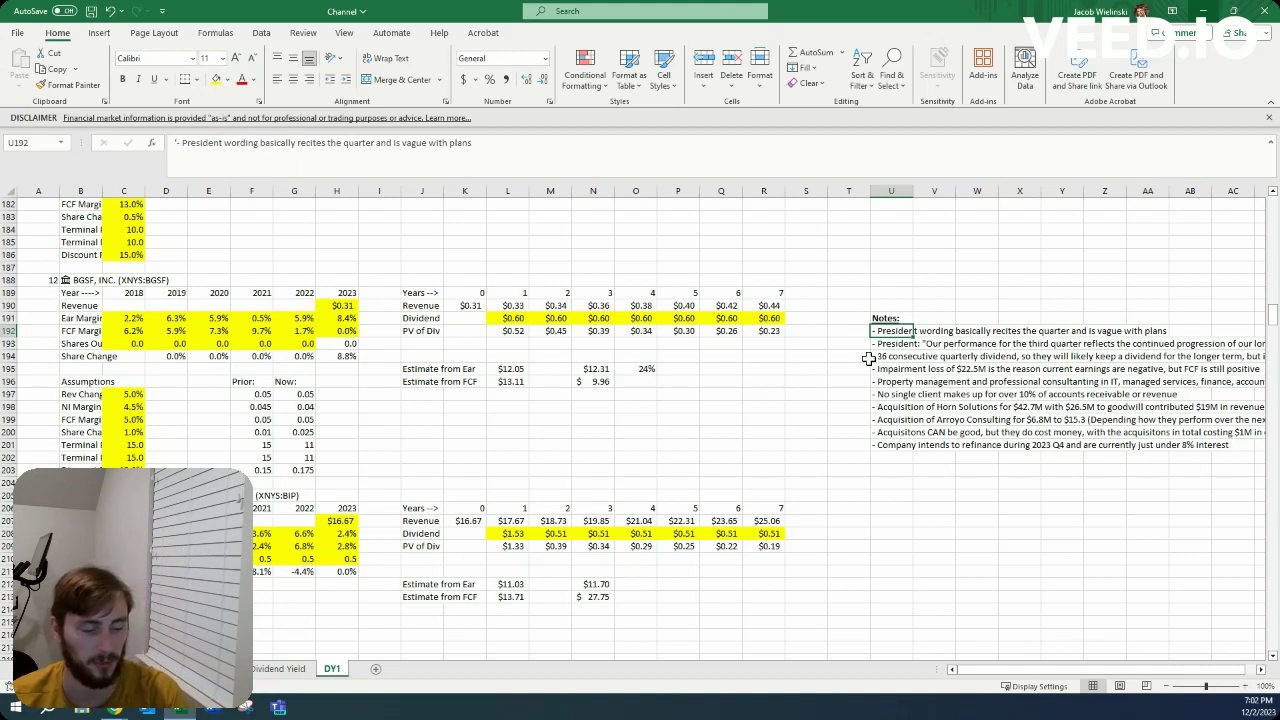
key("Down")
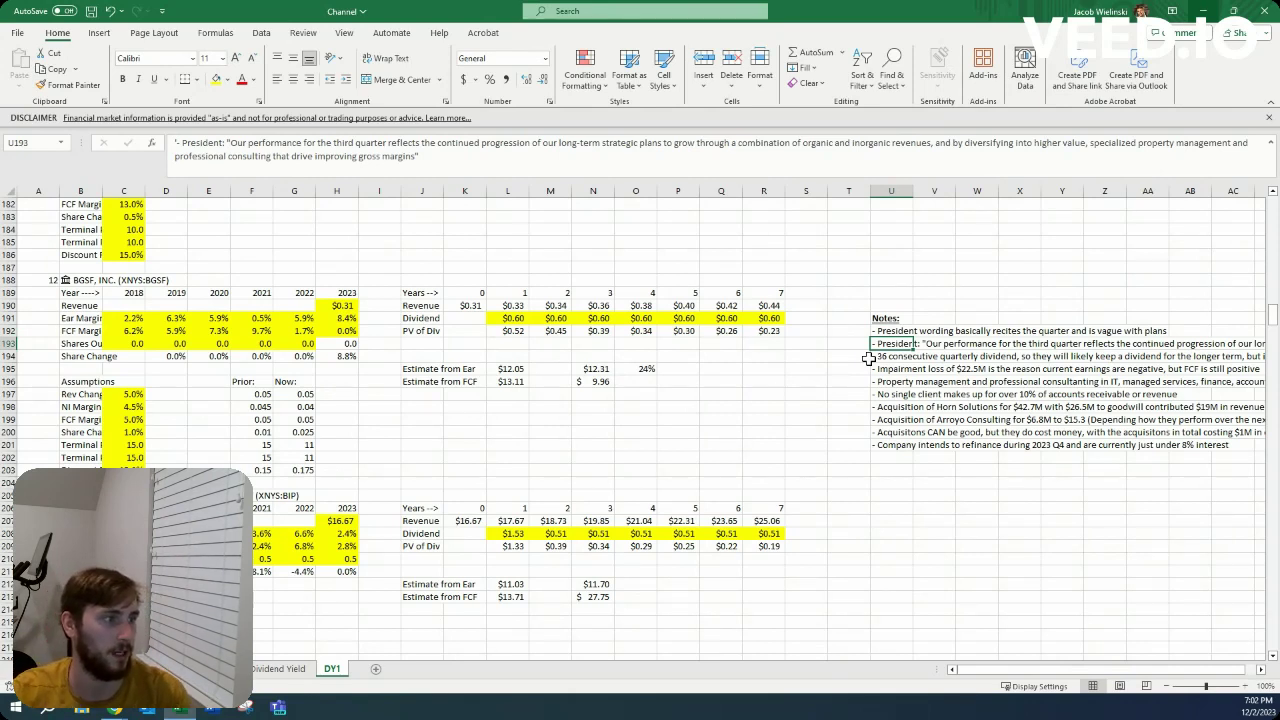
key("Down")
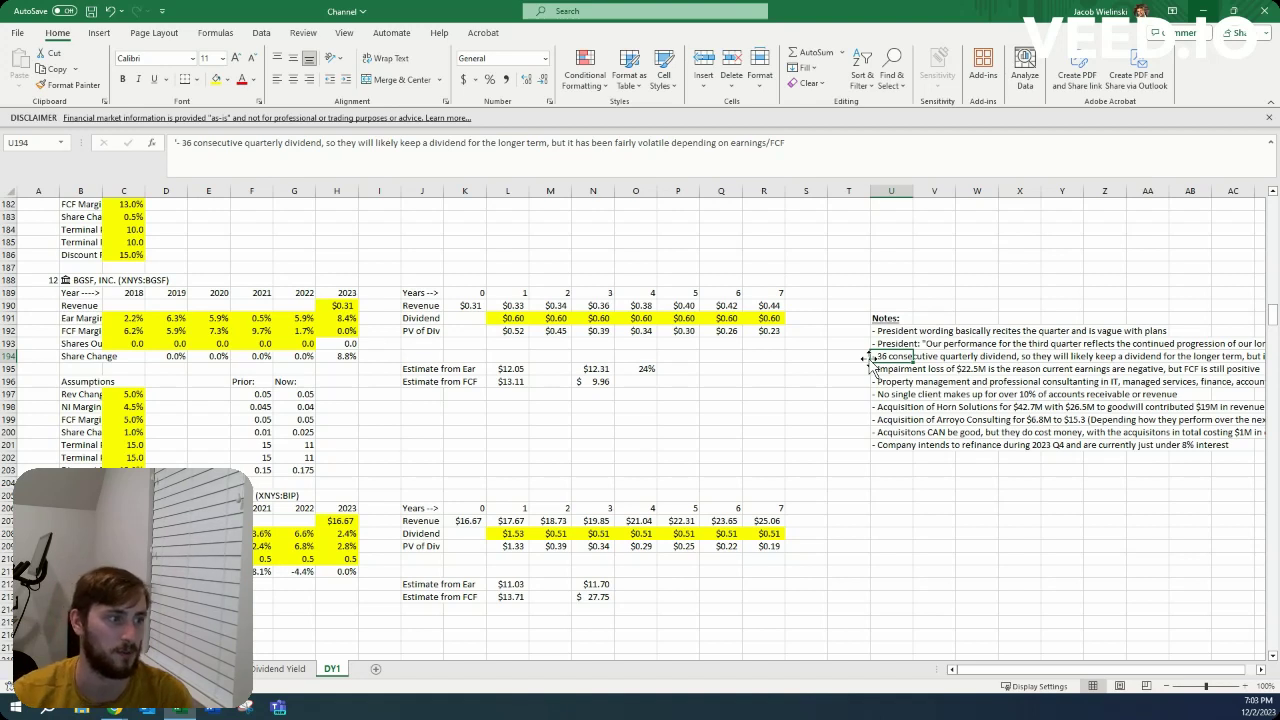
key("Down")
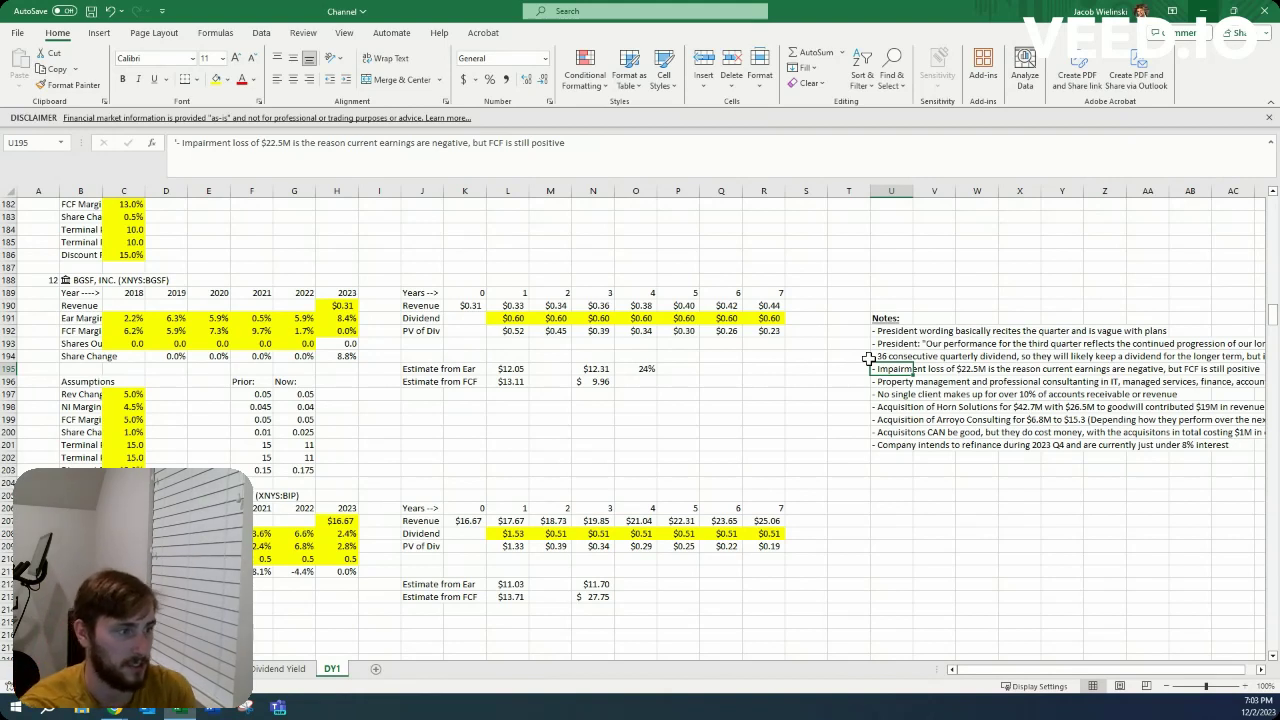
key("Down")
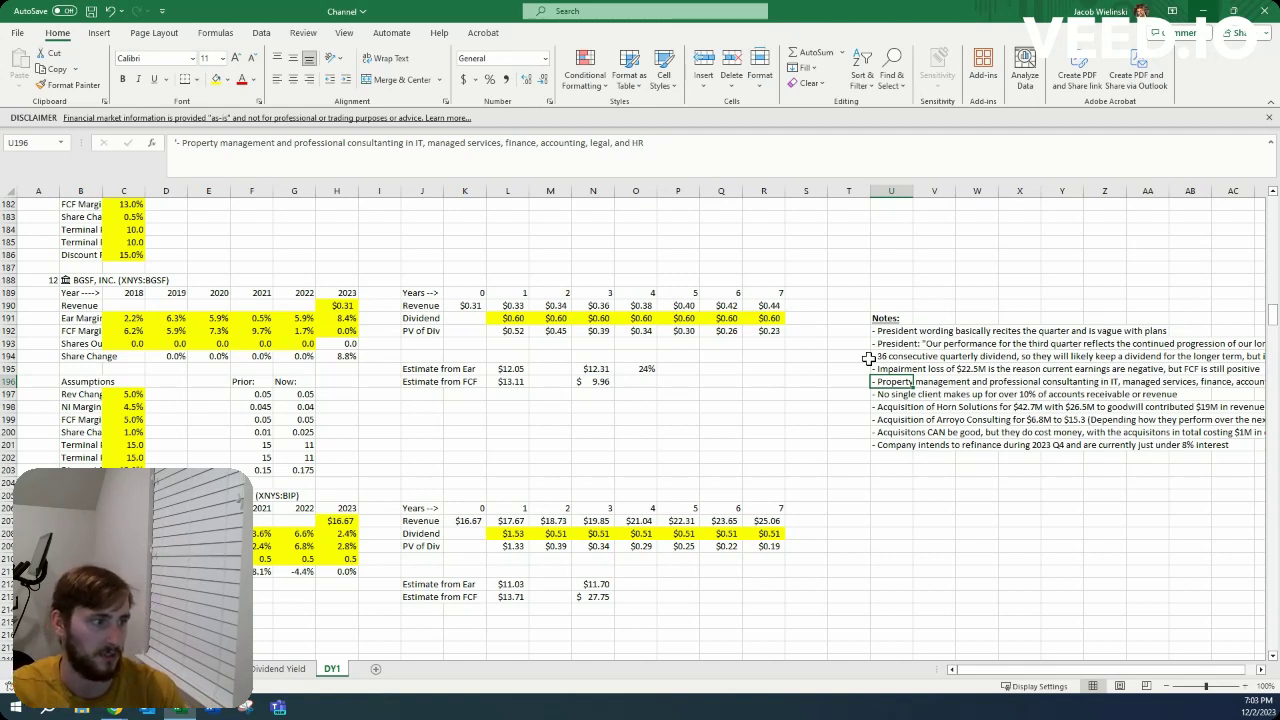
key("Down")
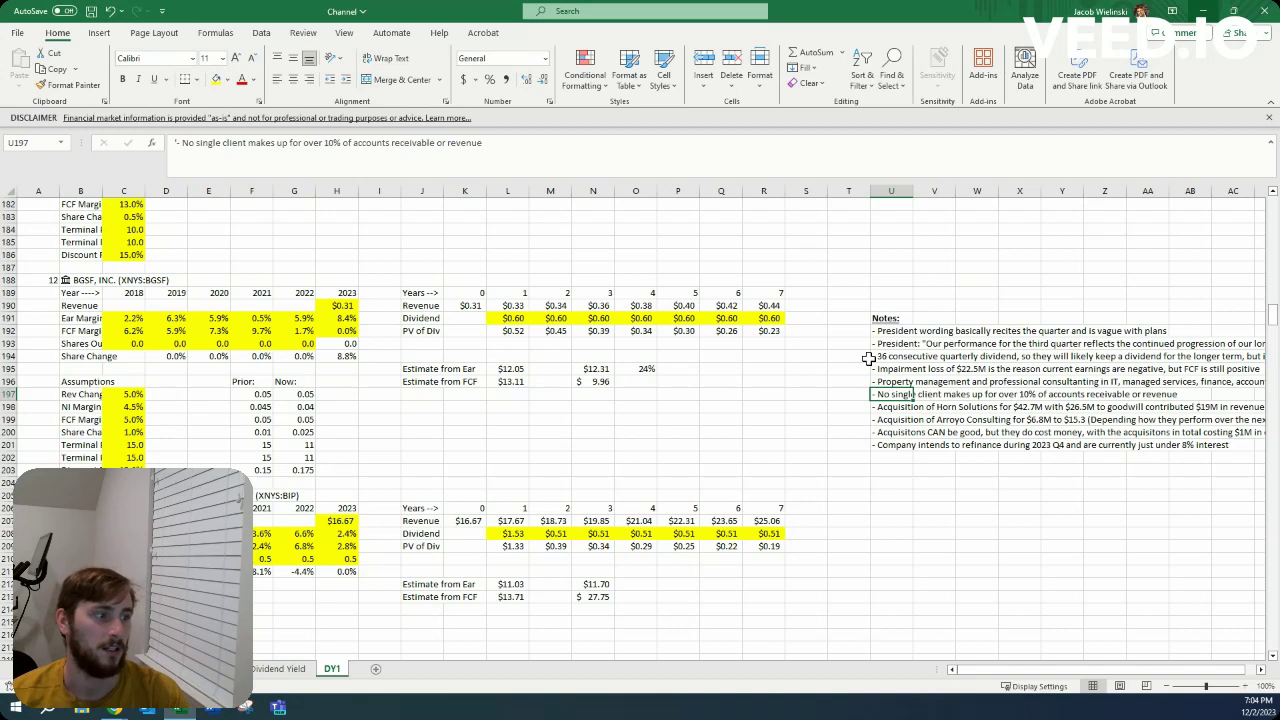
key("Down")
key("Down")
key("Up")
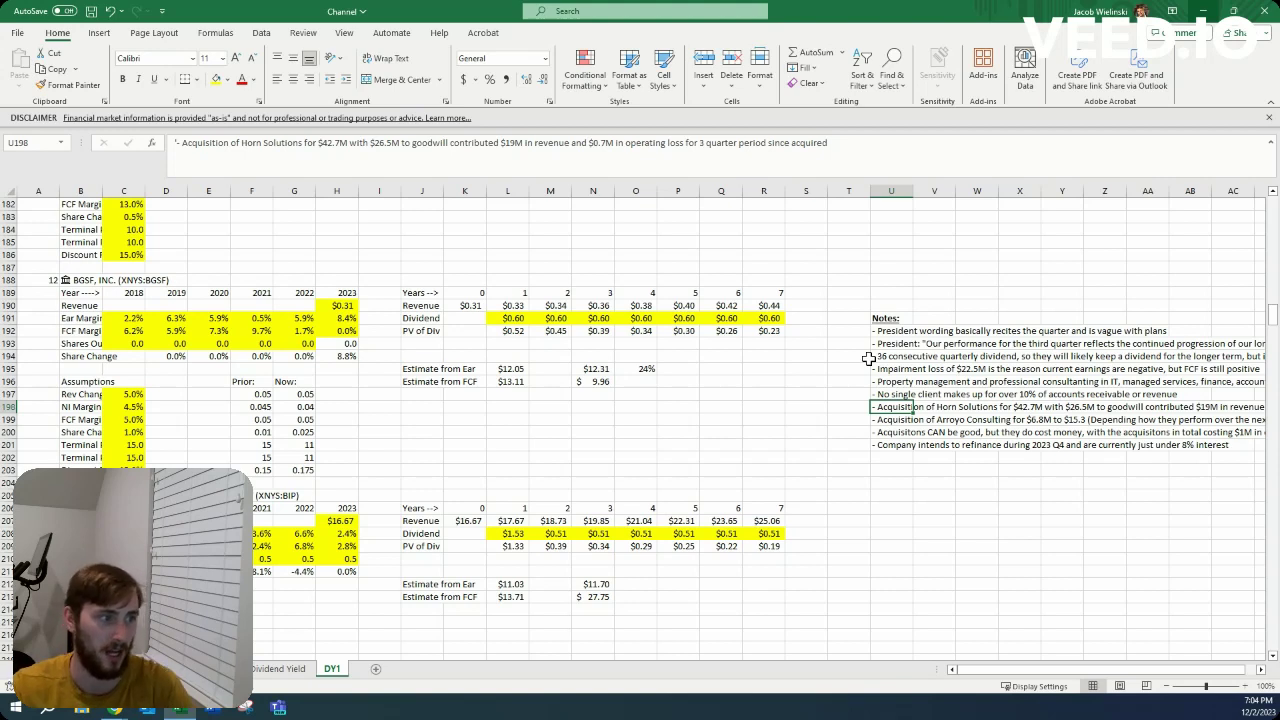
key("Down")
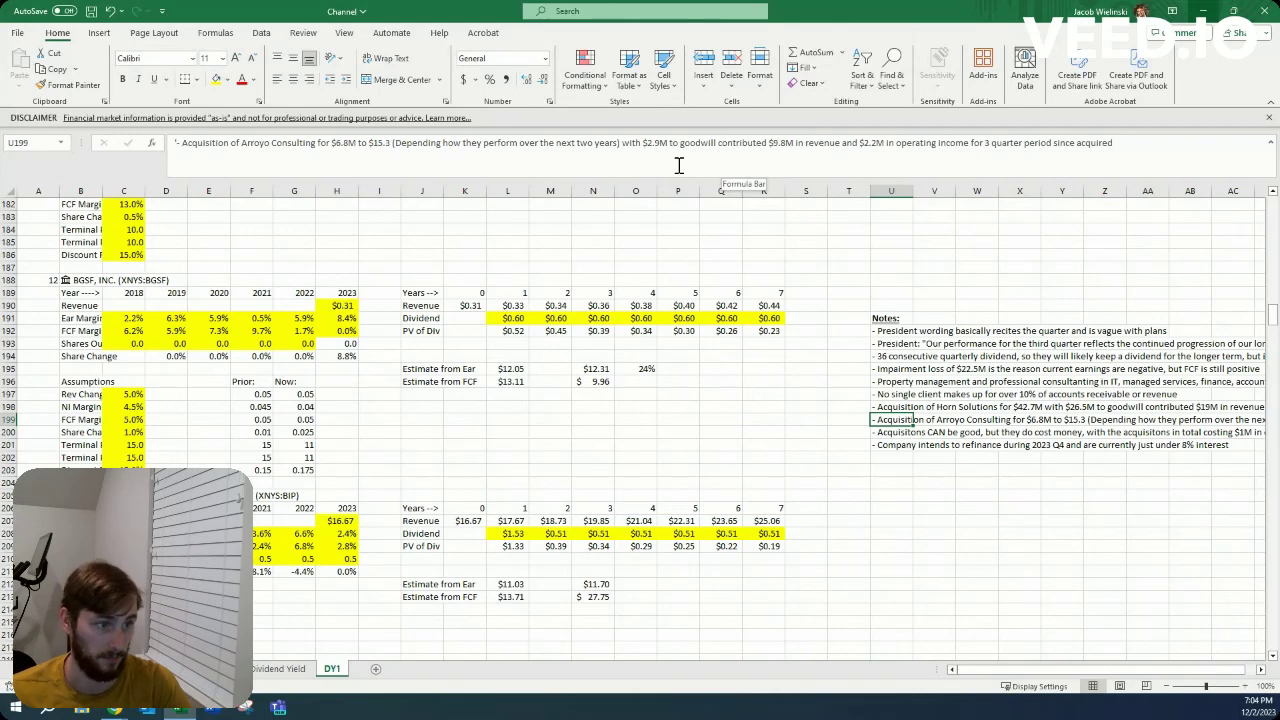
key("Up")
key("Down")
key("Down")
key("Up")
key("Up")
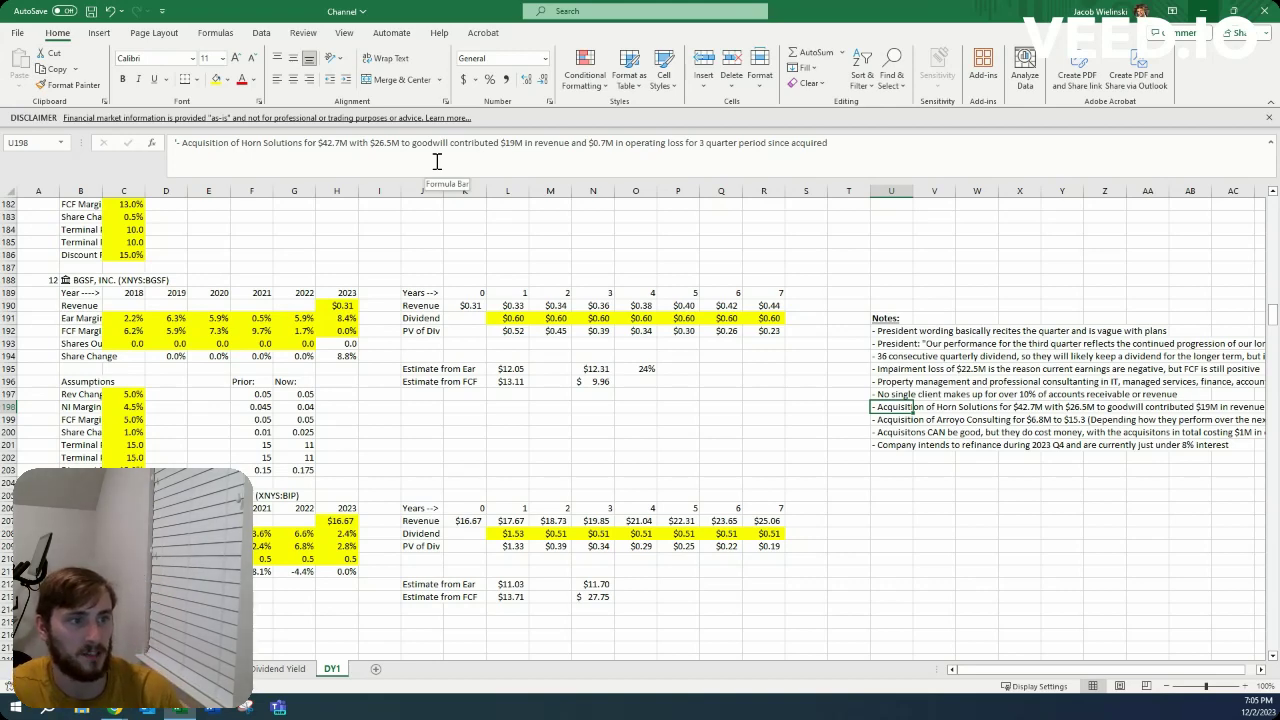
key("Down")
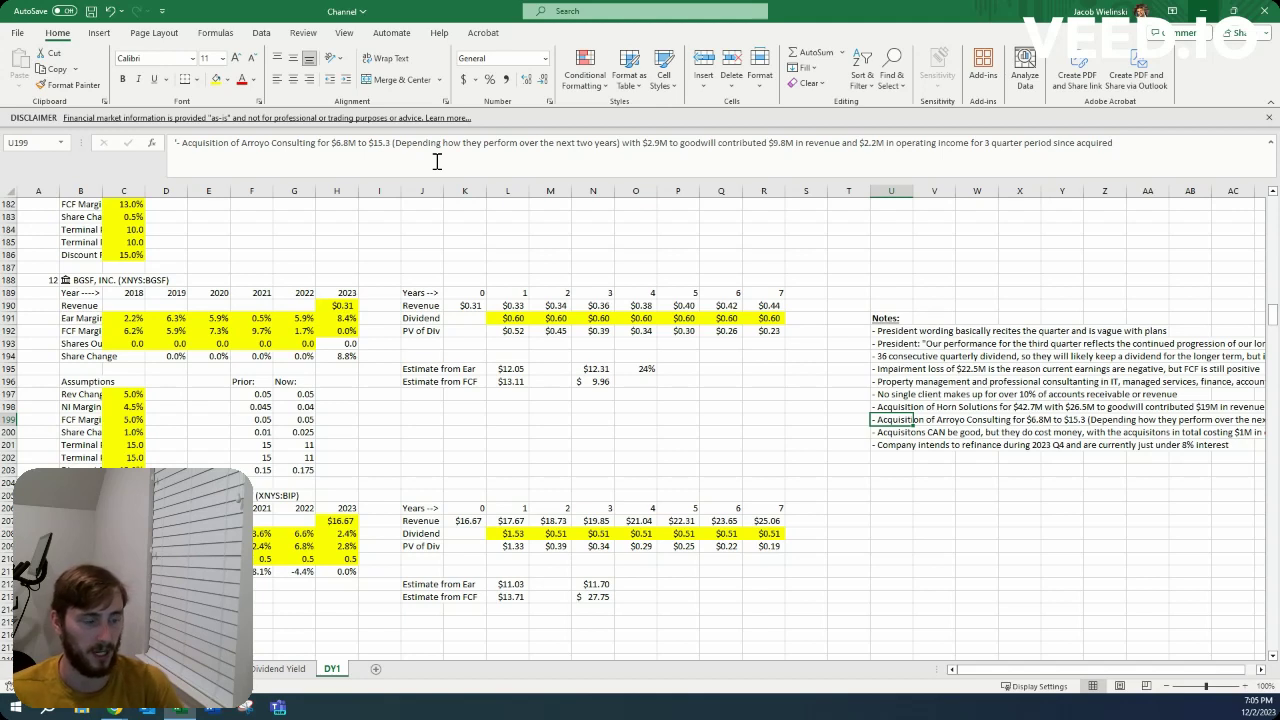
key("Down")
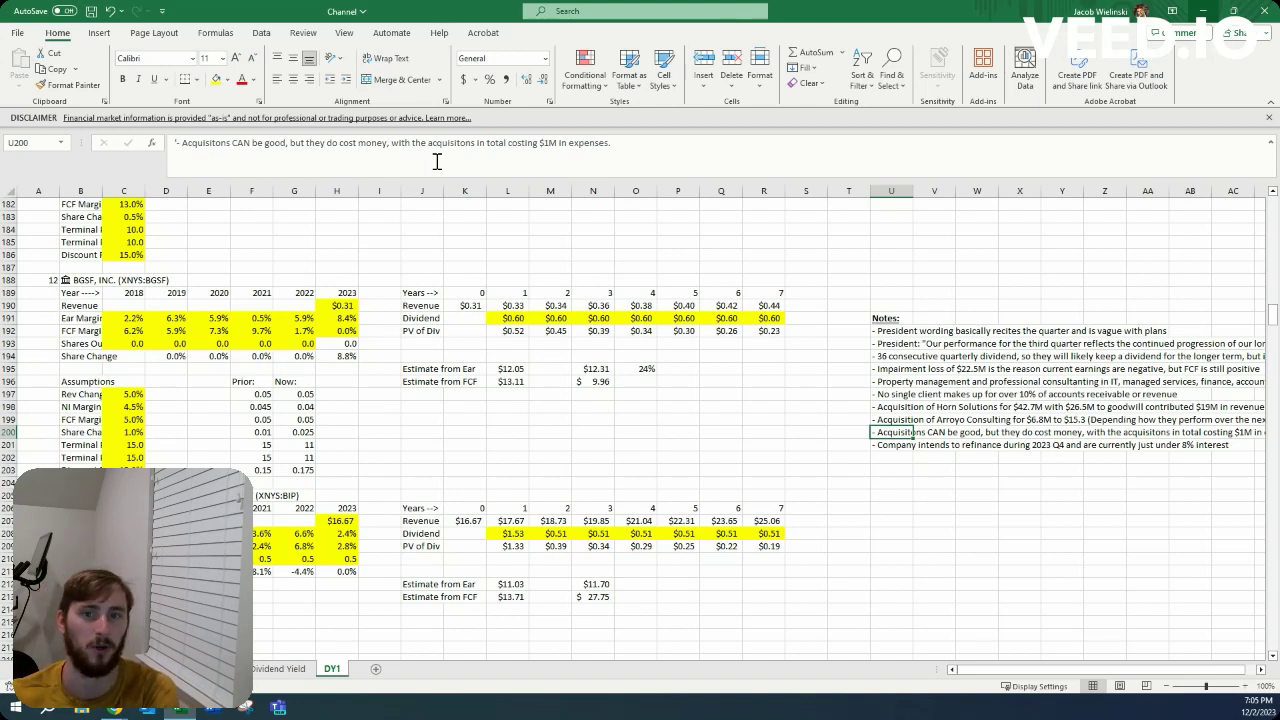
key("Down")
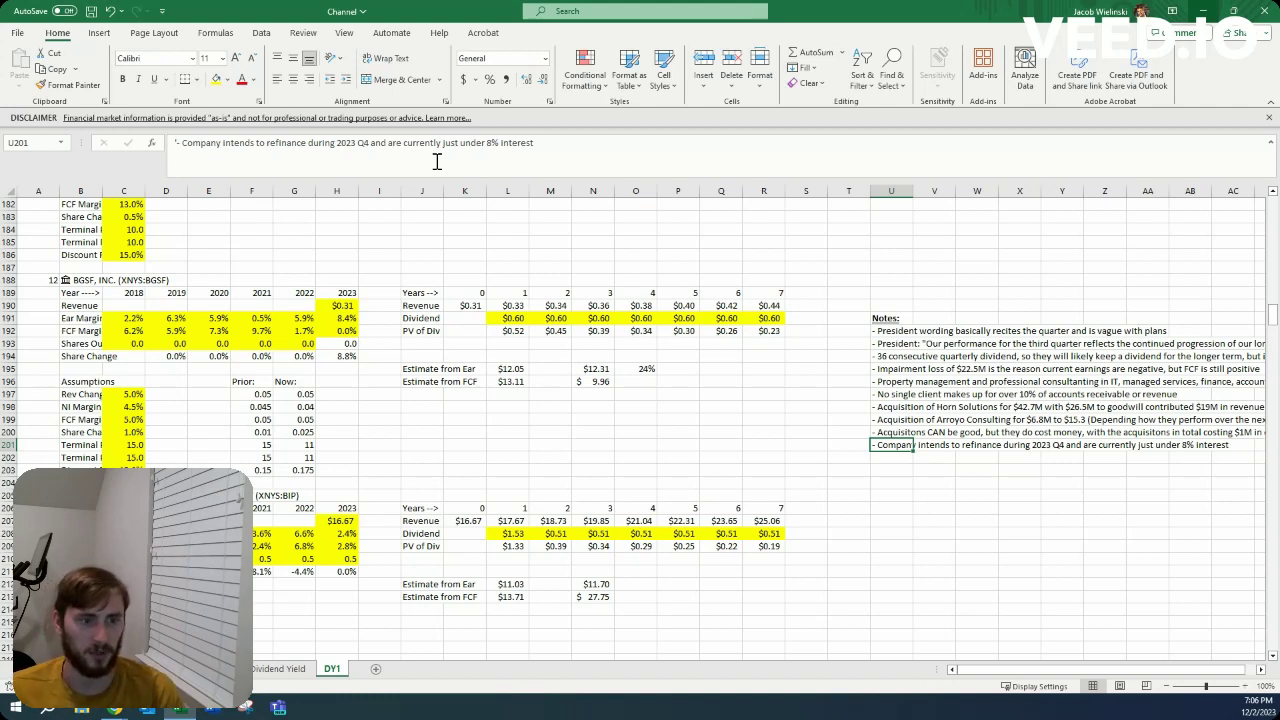
left_click(300, 395)
key("Left")
key("Left")
key("Left")
key("Left")
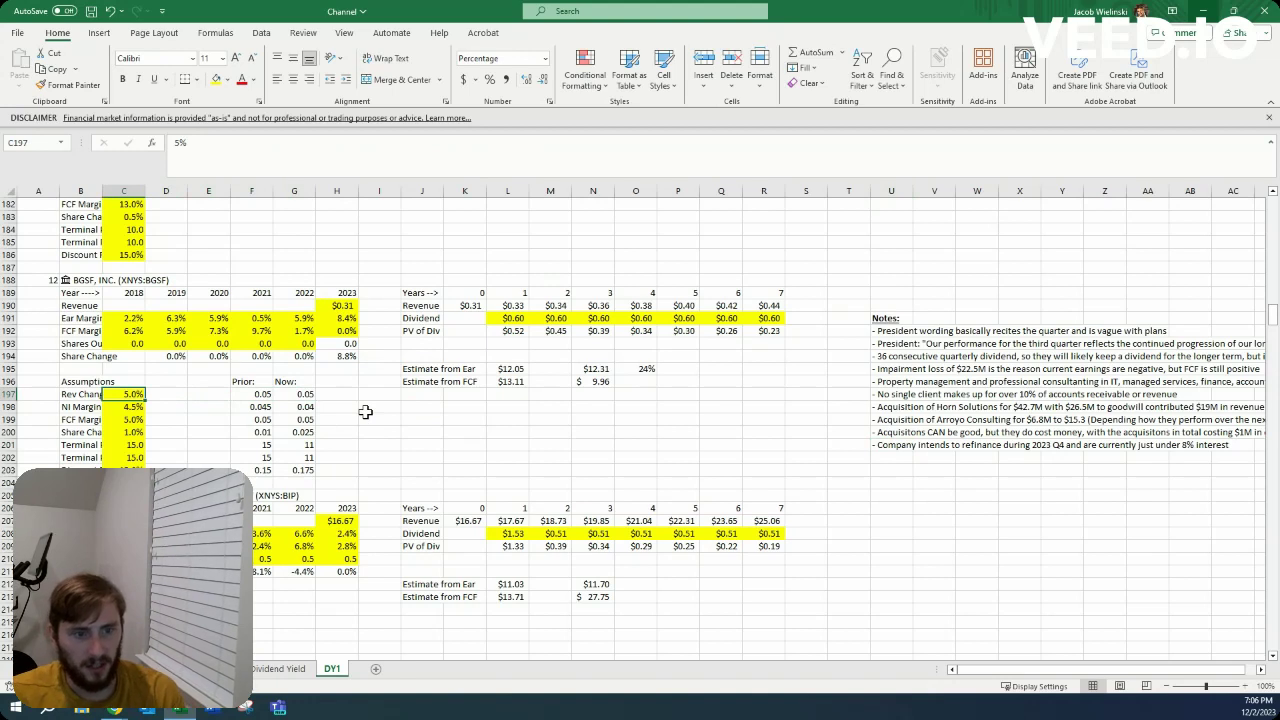
- Review the assumption labels in B197:B203, then select the Now values in G197:G203
key("Down")
key("Down")
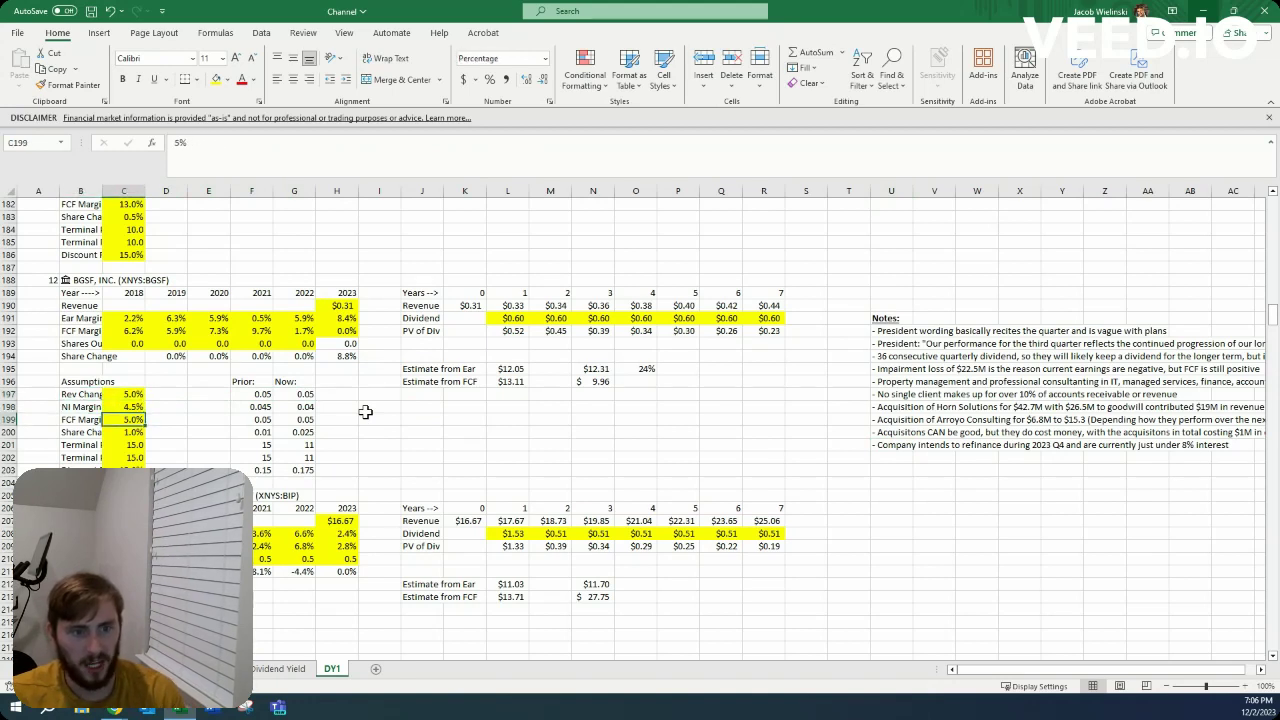
key("Down")
key("Down")
key("Left")
key("Down")
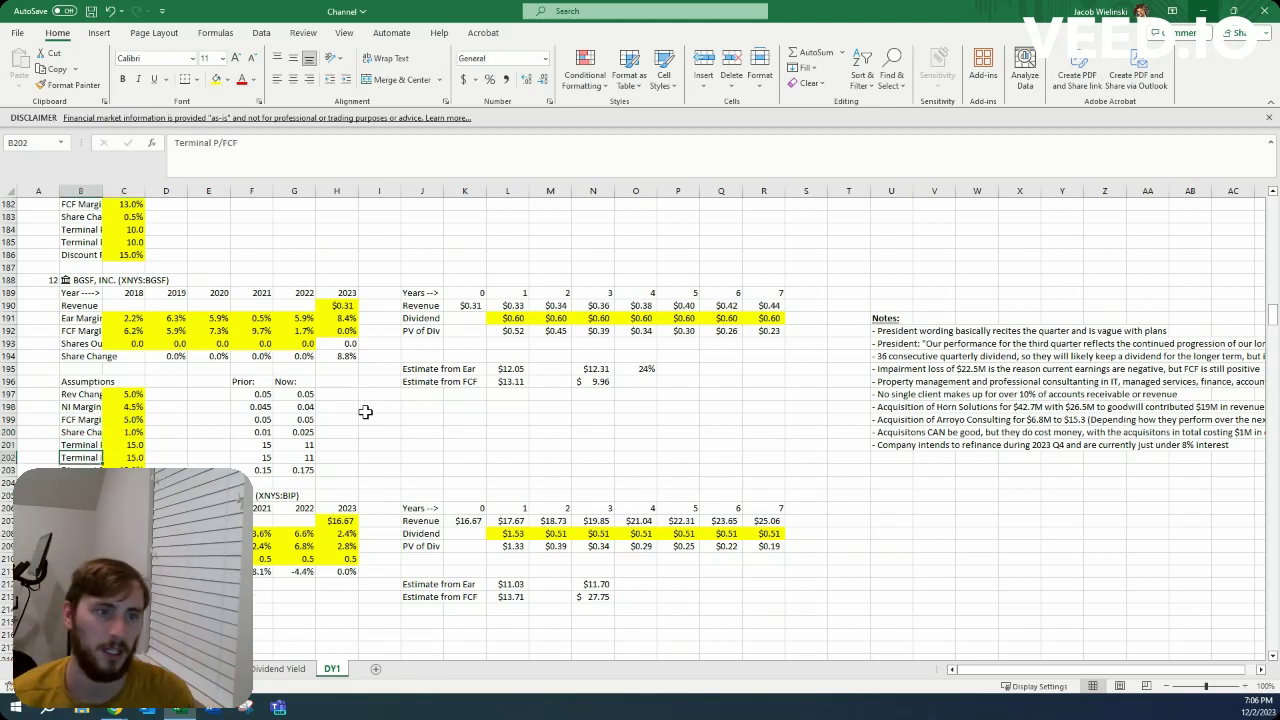
key("Down")
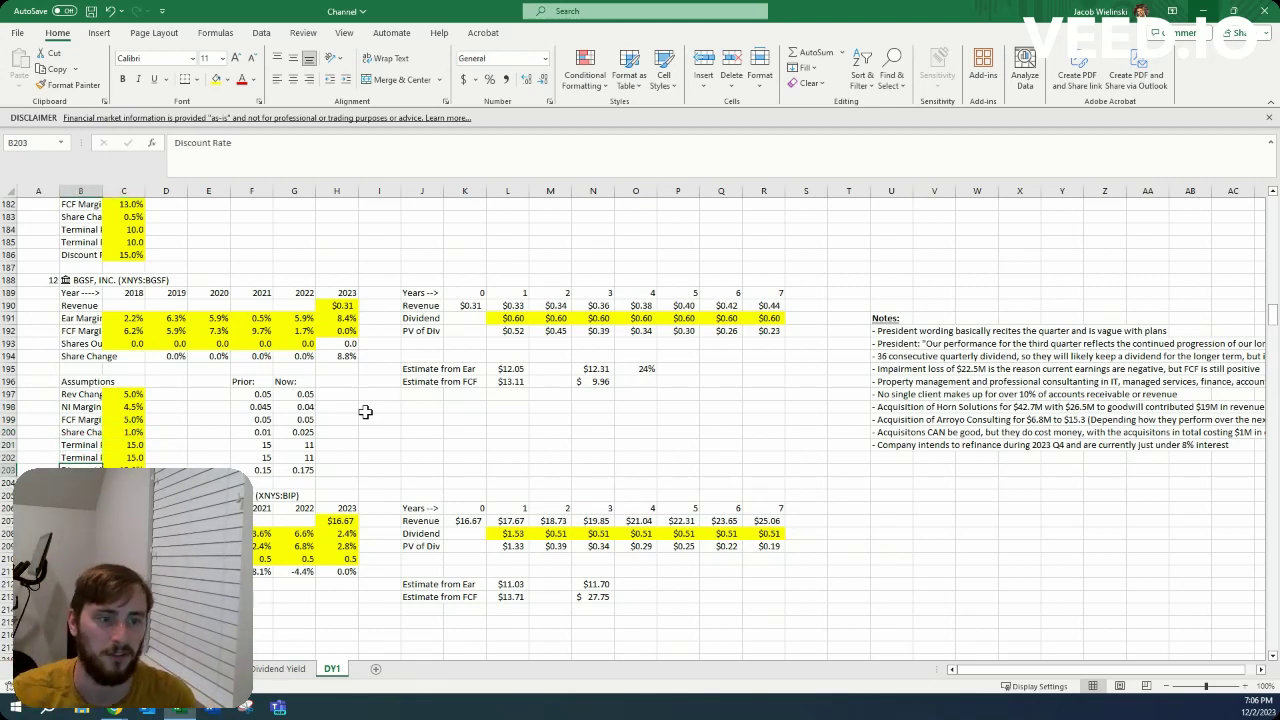
key("Right")
key("Right")
key("Right")
key("Right")
key("Right")
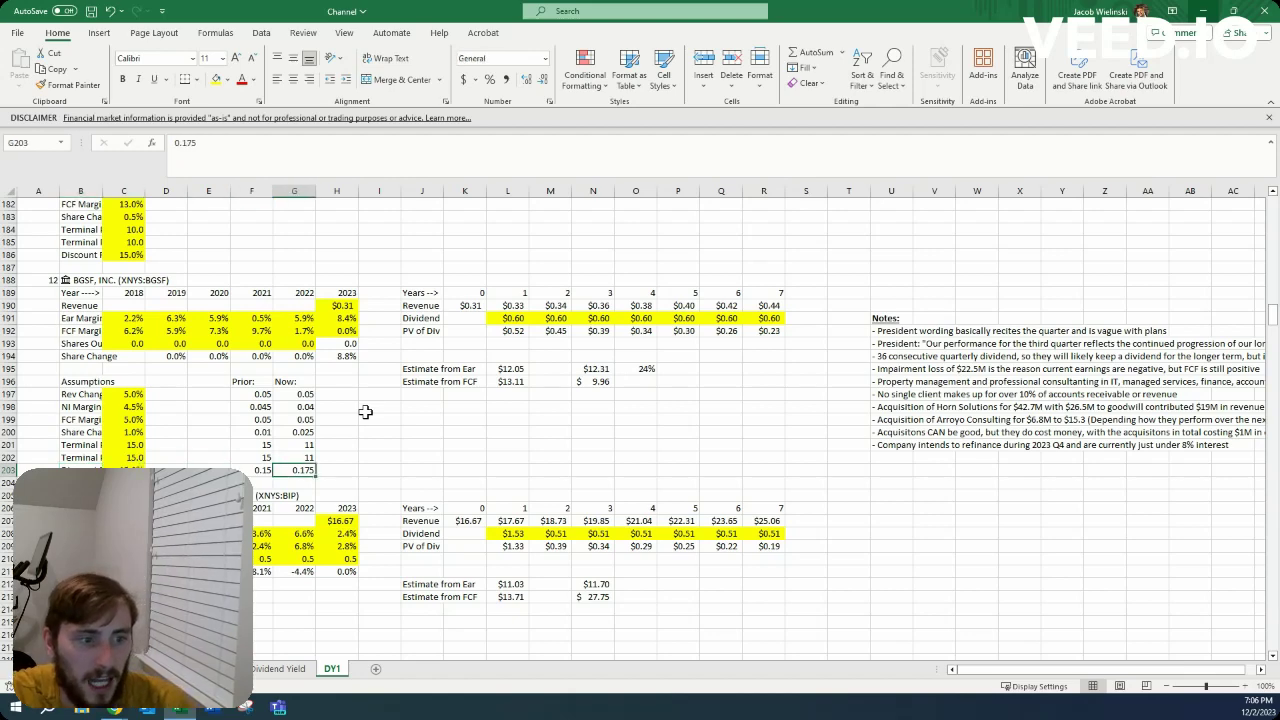
key("Up")
key("Up")
key("Up")
key("Up")
key("Up")
key("Up")
key("shift+Down")
key("shift+Down")
key("shift+Down")
key("shift+Down")
key("shift+Down")
key("shift+Down")
- Copy the Now values and paste them as values only into C197:C203
key("ctrl+c")
key("Left")
key("Left")
key("Left")
key("Left")
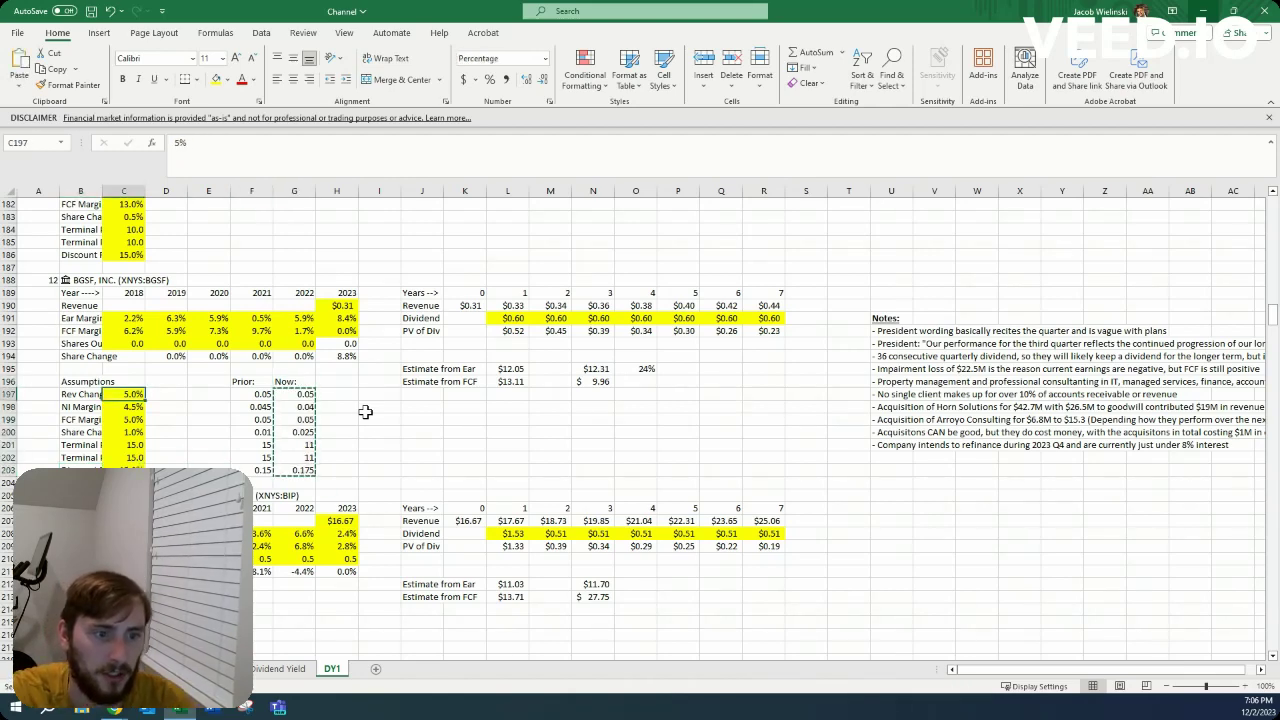
key("ctrl+alt+v")
key("v")
key("Return")
key("Right")
key("Right")
key("Right")
key("Right")
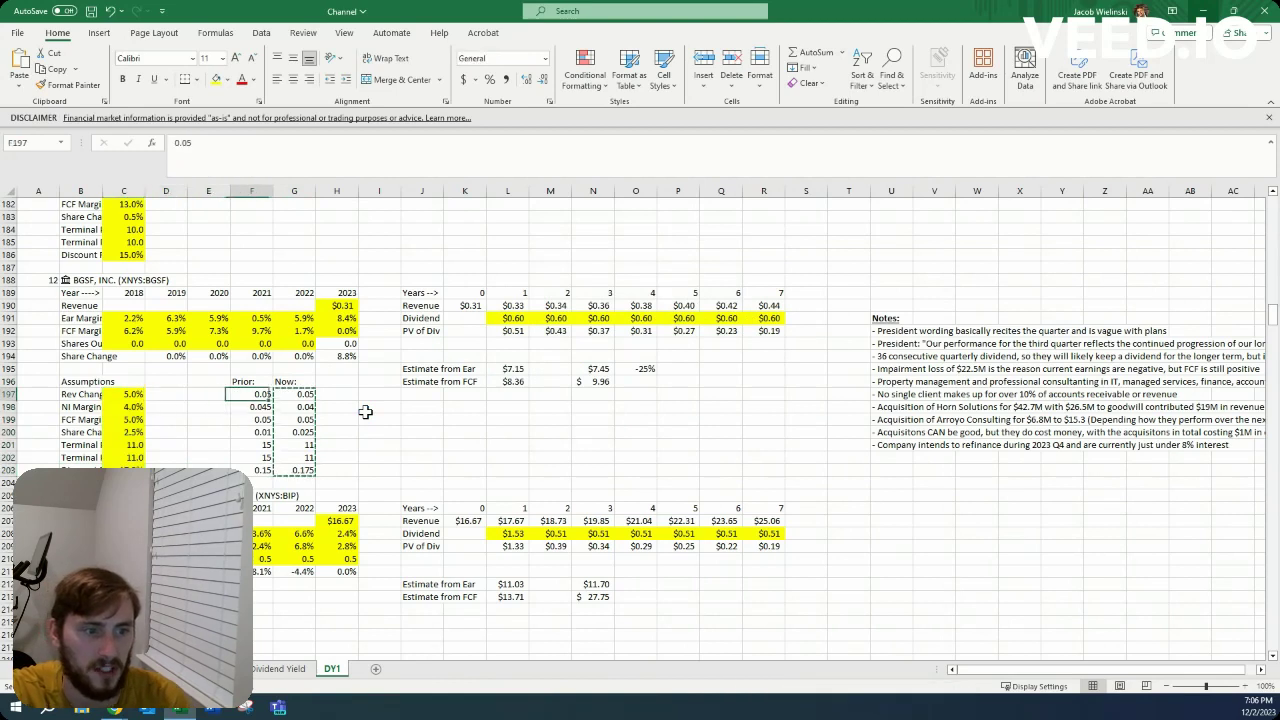
key("Down")
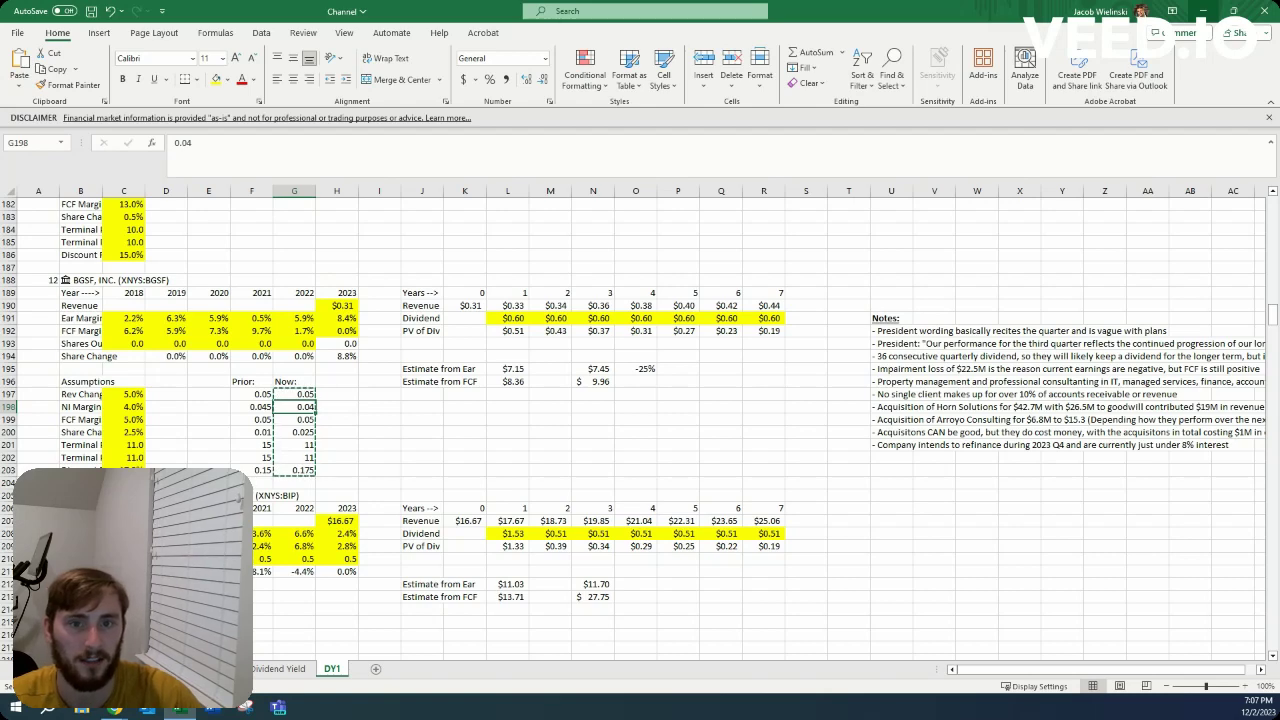
- Review BGSF's PE ratio history, then open the Price-FCF Ratio page and scroll to its charts
key("alt+Tab")
scroll(480, 323, "down", 4)
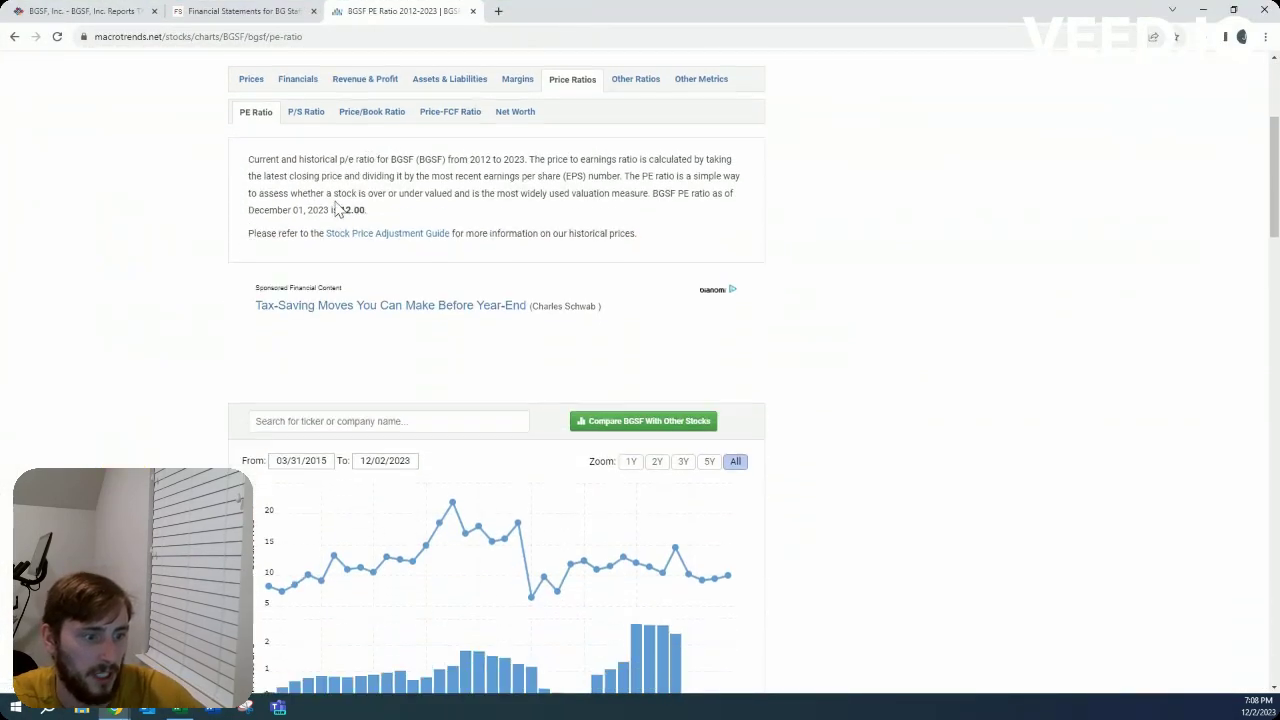
scroll(230, 232, "down", 2)
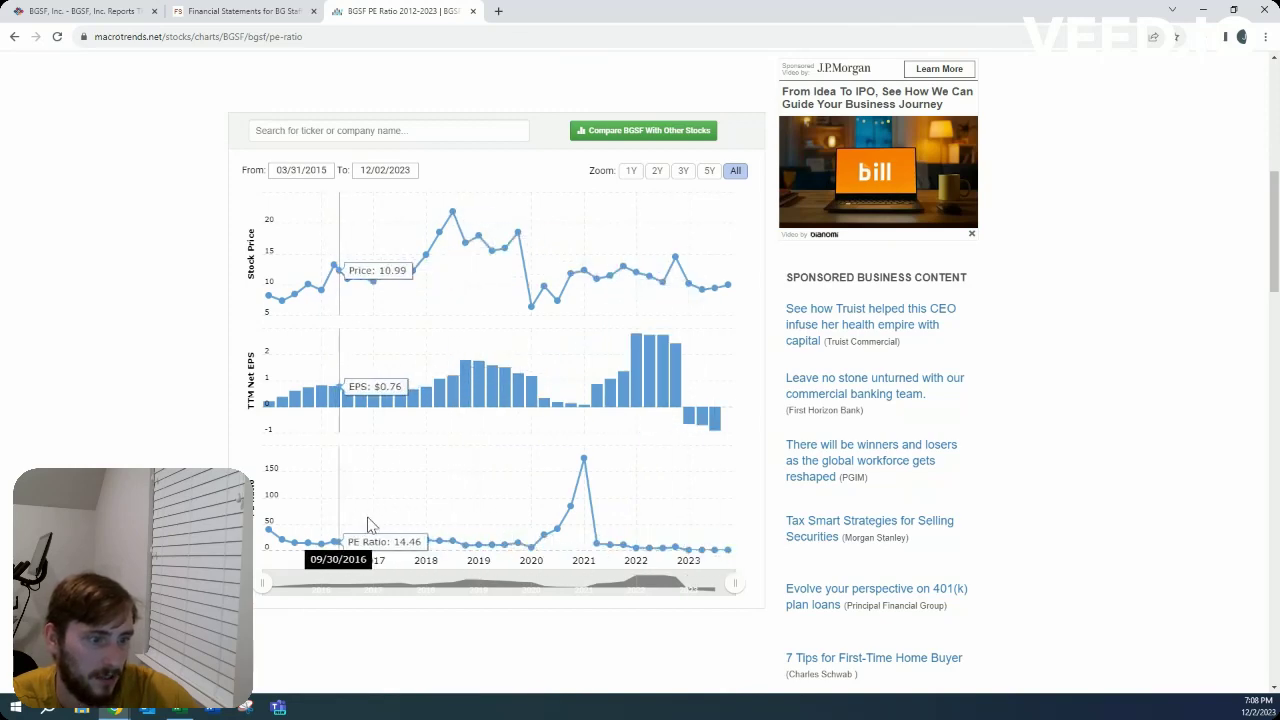
scroll(511, 316, "up", 2)
scroll(511, 316, "up", 2)
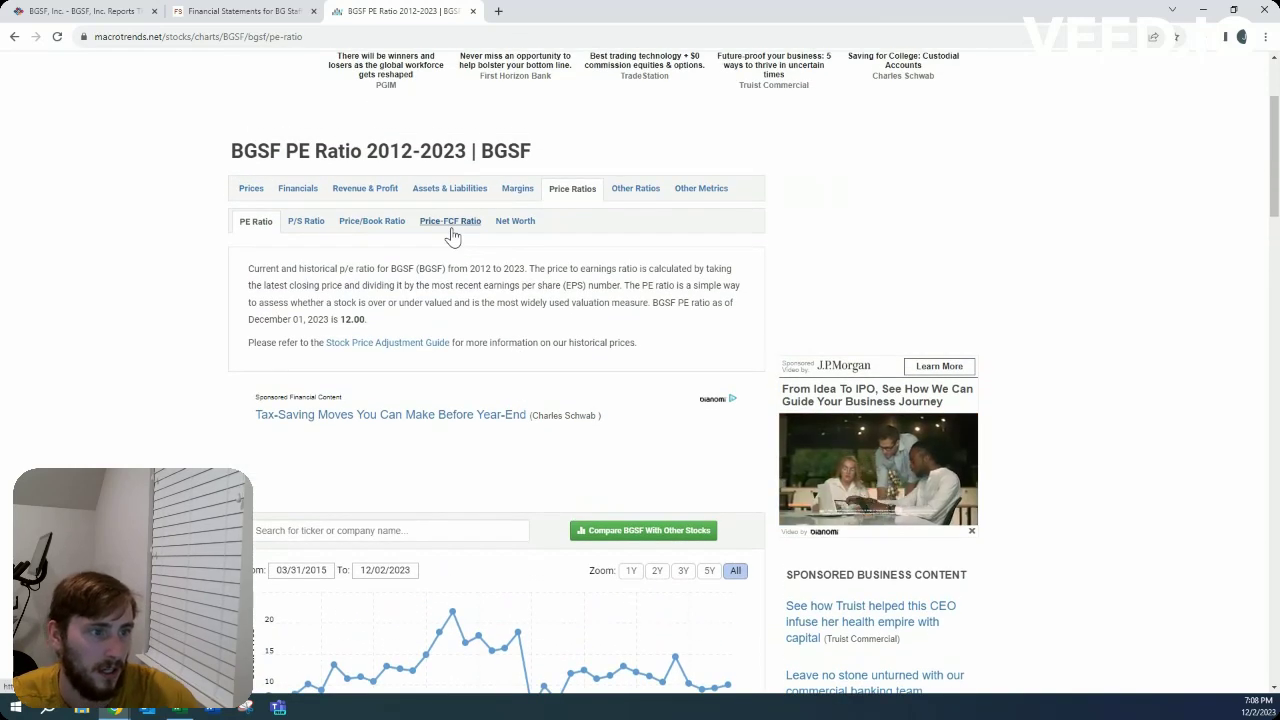
left_click(450, 224)
scroll(209, 243, "down", 5)
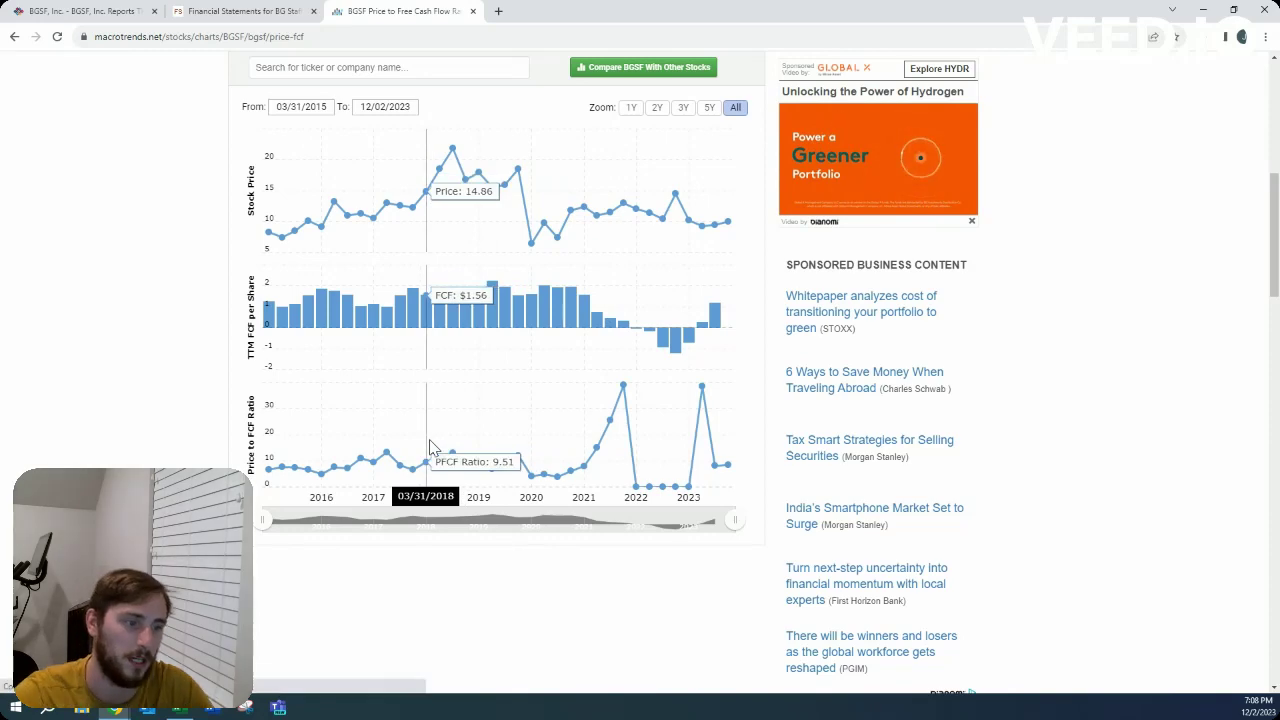
- Compare the Prior and Now assumptions, such as prior Terminal P/E 15 and Now NI margin 0.04
left_click(1201, 9)
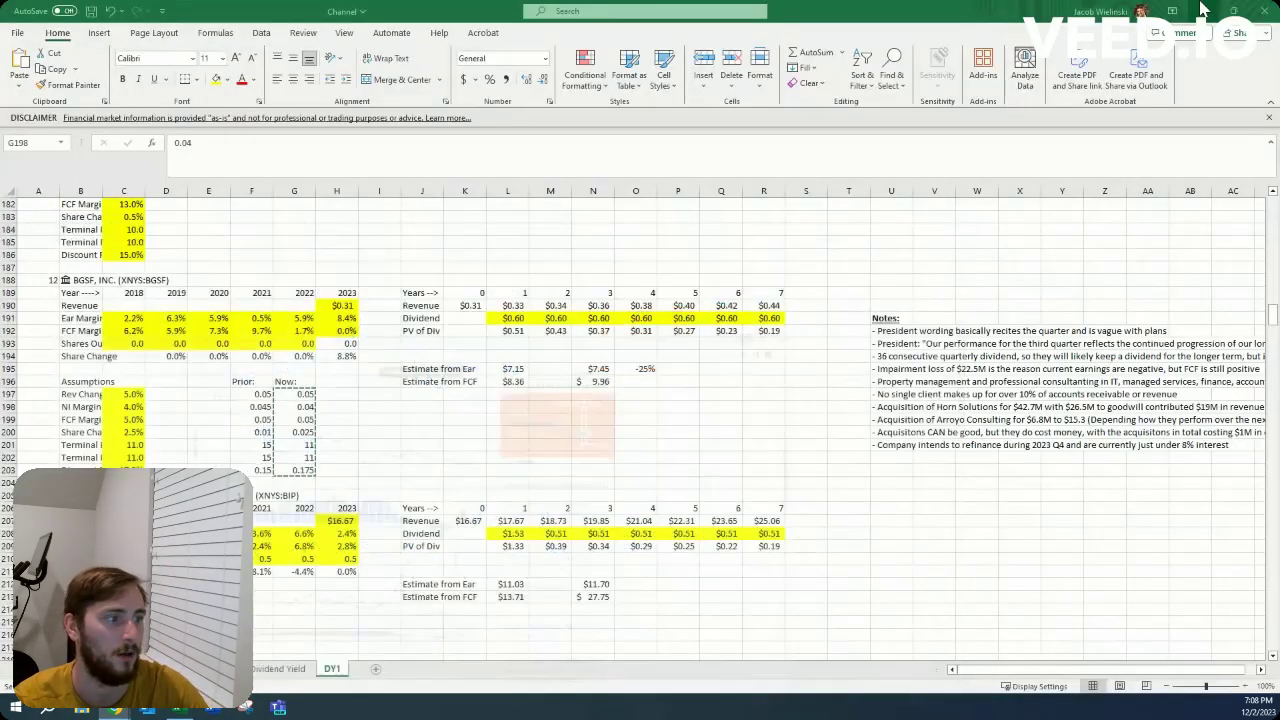
left_click(266, 445)
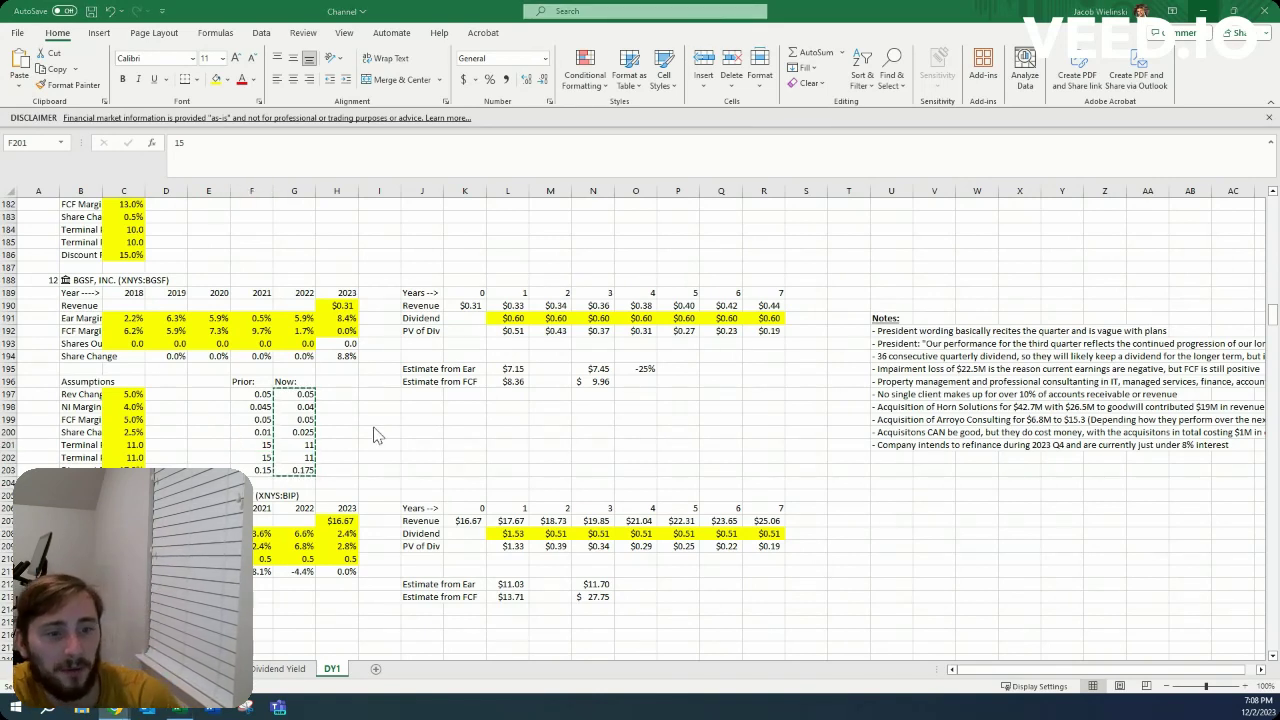
key("alt+Tab")
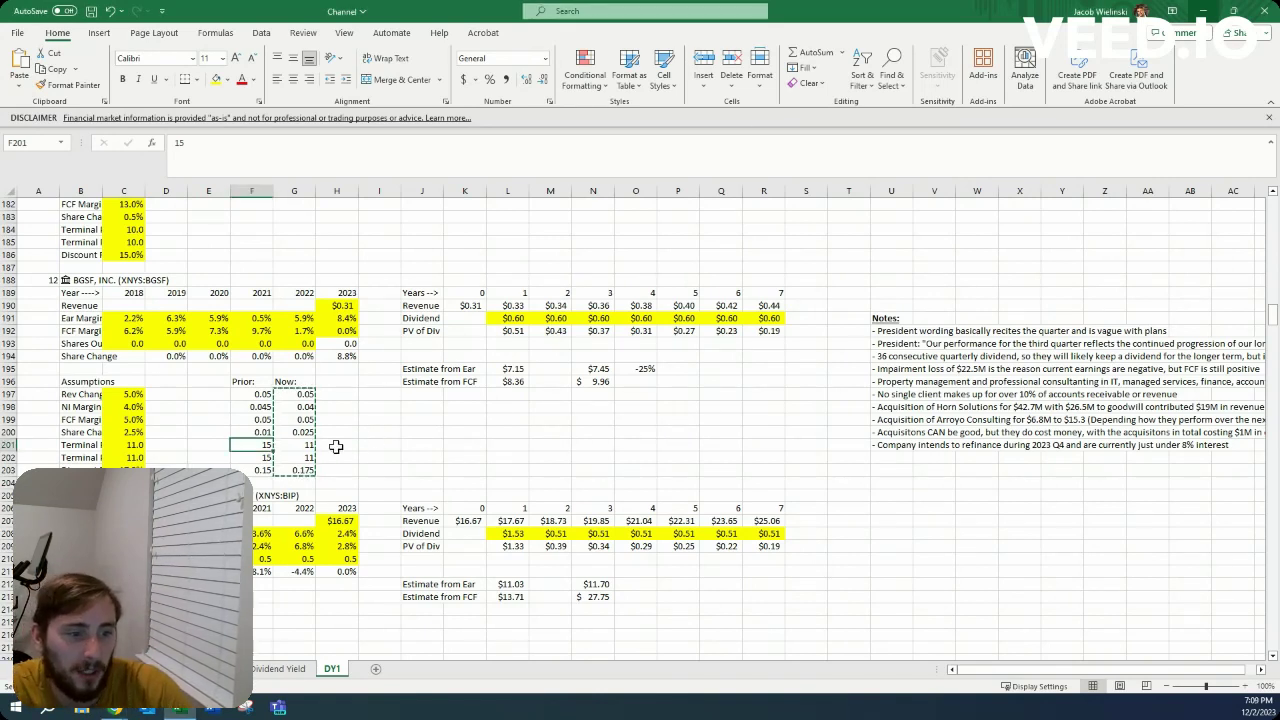
left_click(306, 404)
key("Down")
key("Down")
key("Down")
key("Down")
key("Down")
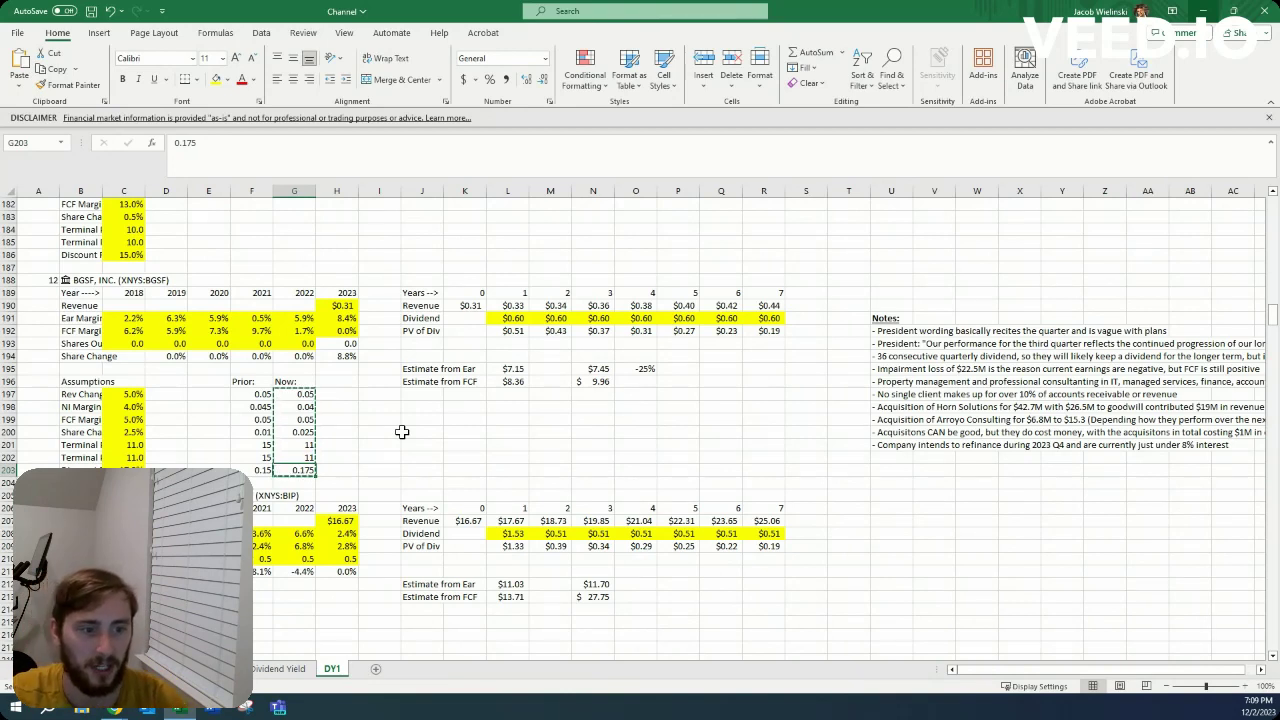
key("Up")
key("Up")
key("Up")
key("Up")
key("Up")
key("Up")
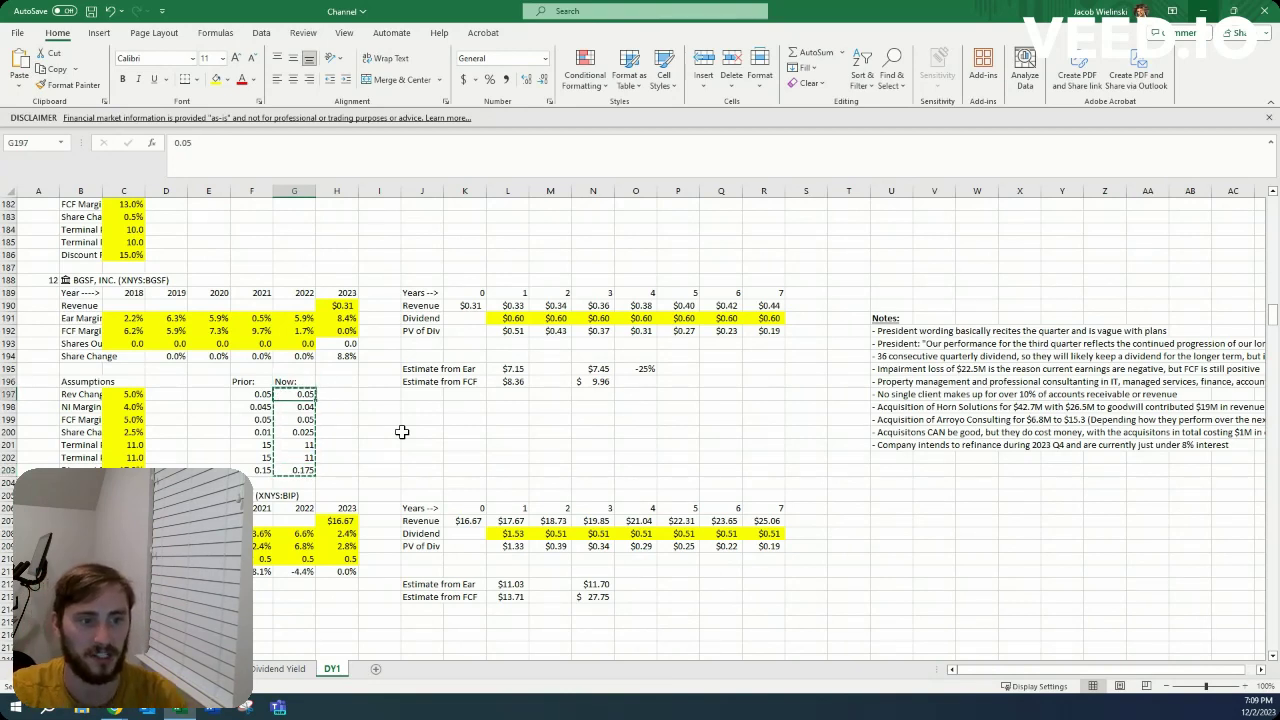
key("Left")
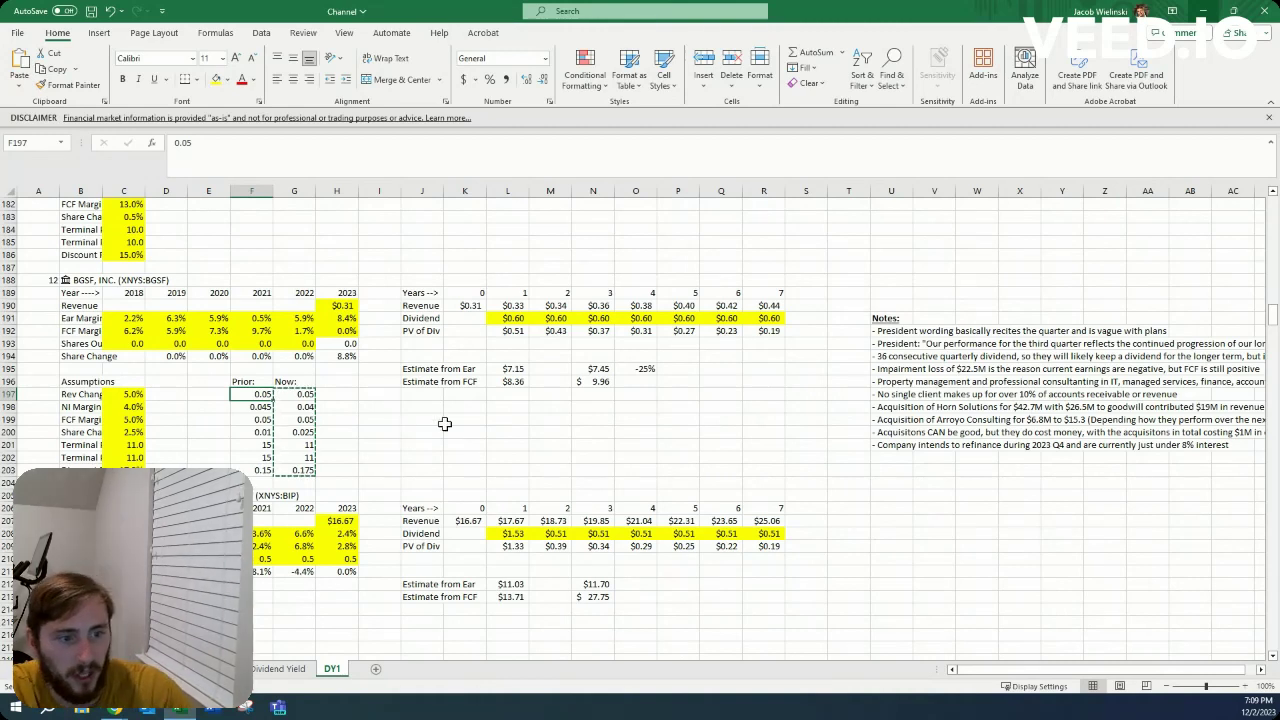
left_click(645, 369)
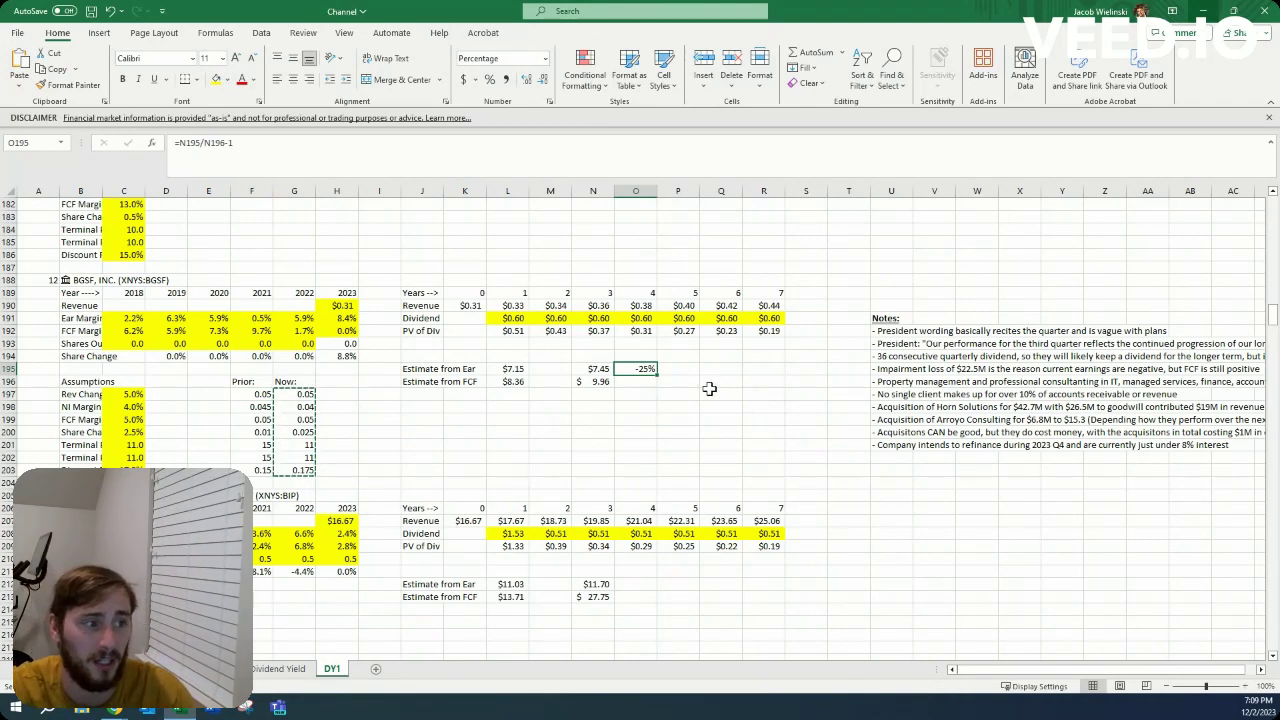
left_click(550, 318)
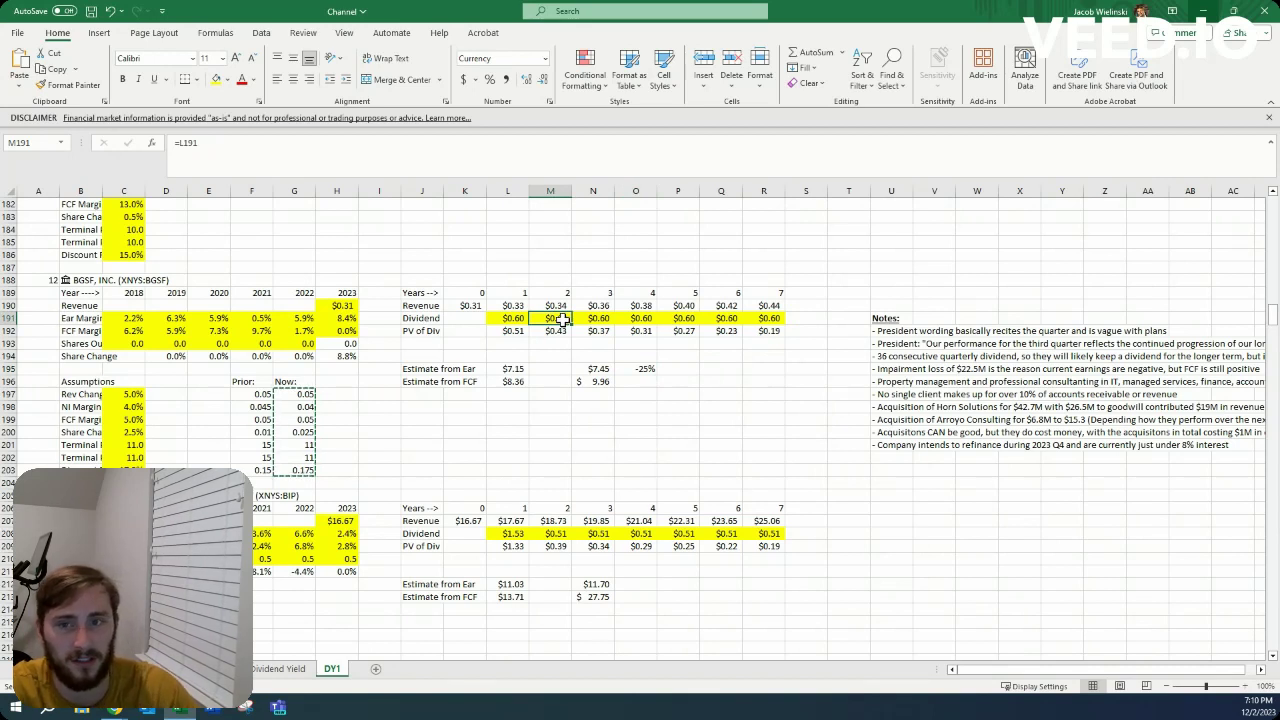
left_click(646, 377)
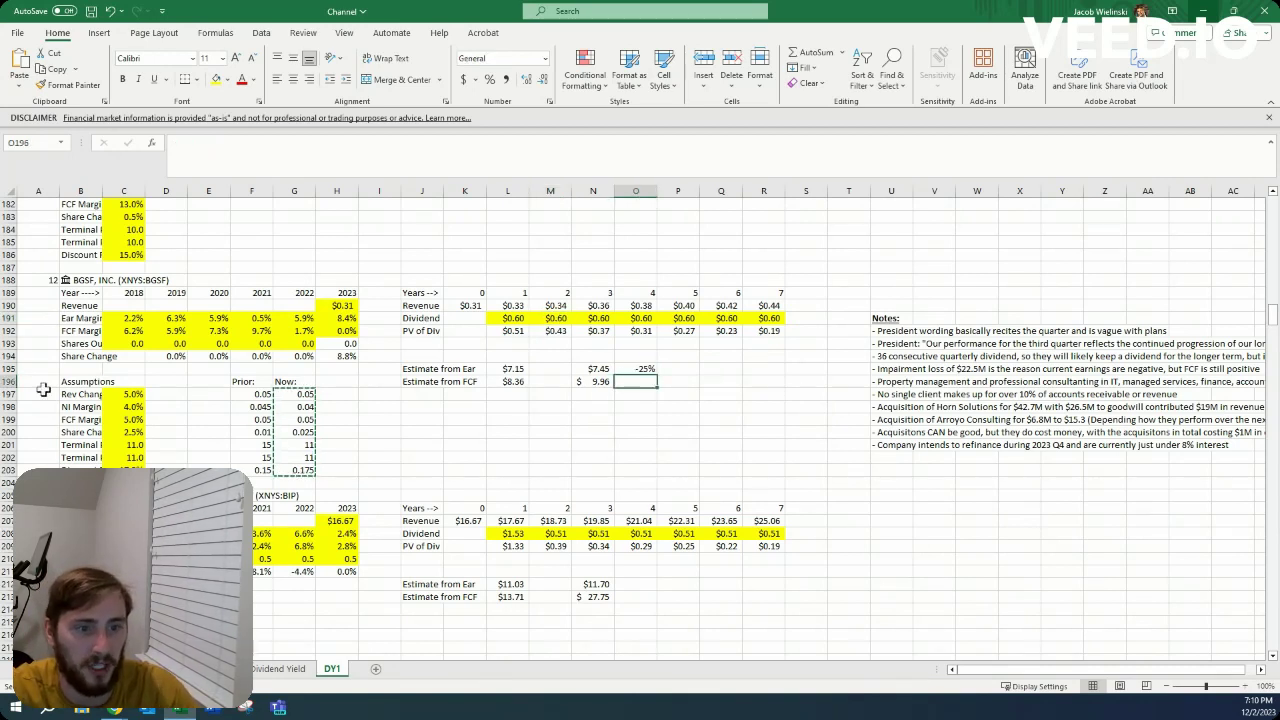
left_click(50, 316)
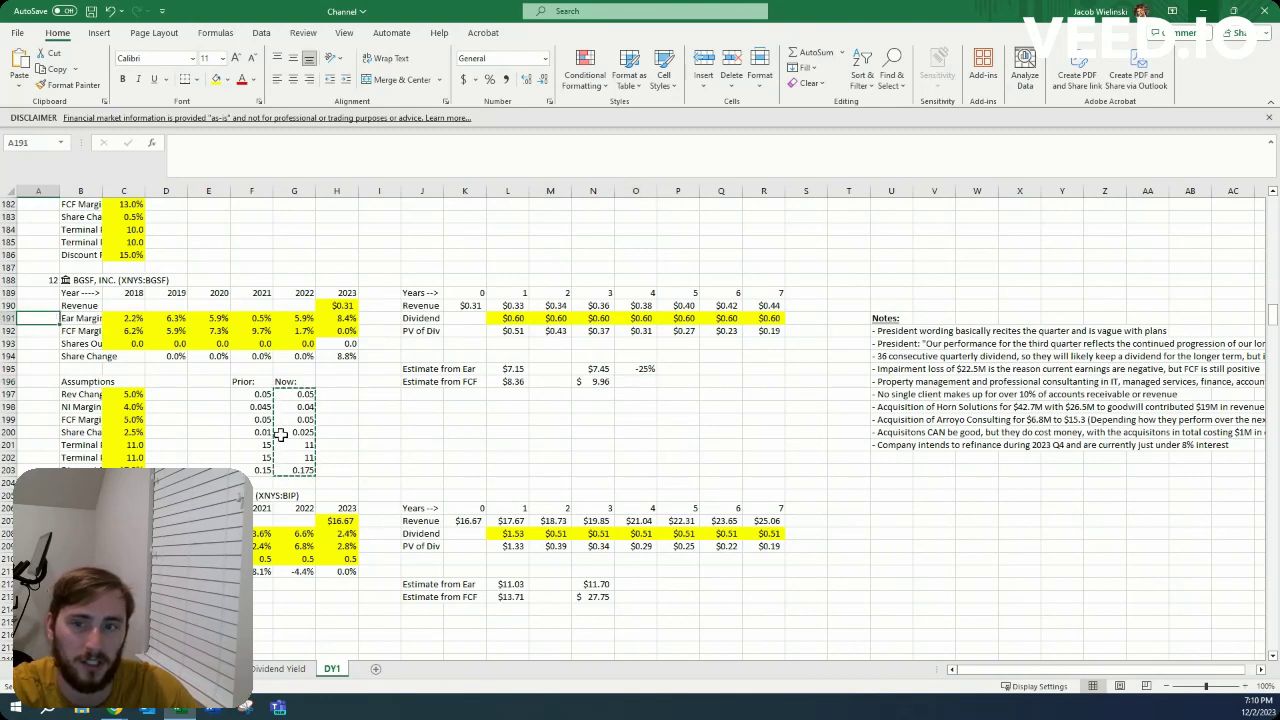